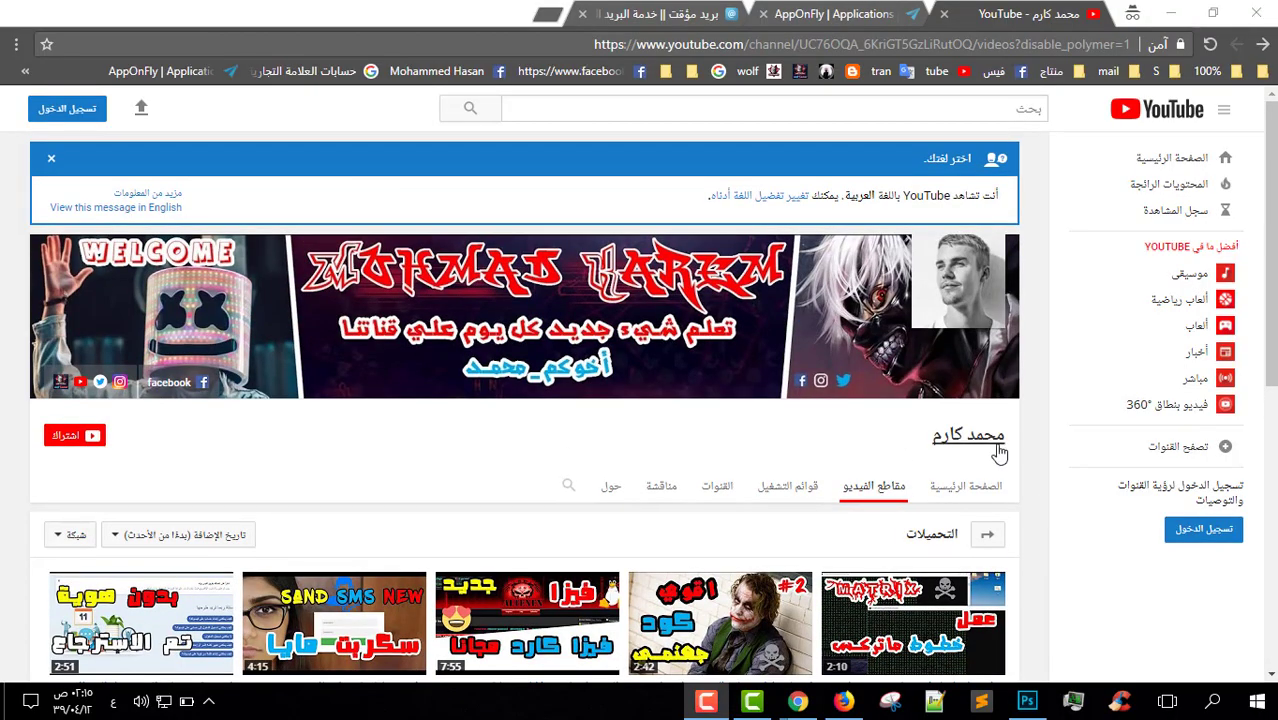
Look through the YouTube channel's uploaded videos and return to the channel header
{"action": "left_click_drag", "start_coordinate": [1028, 432], "coordinate": [695, 436]}
{"action": "left_click", "coordinate": [684, 436]}
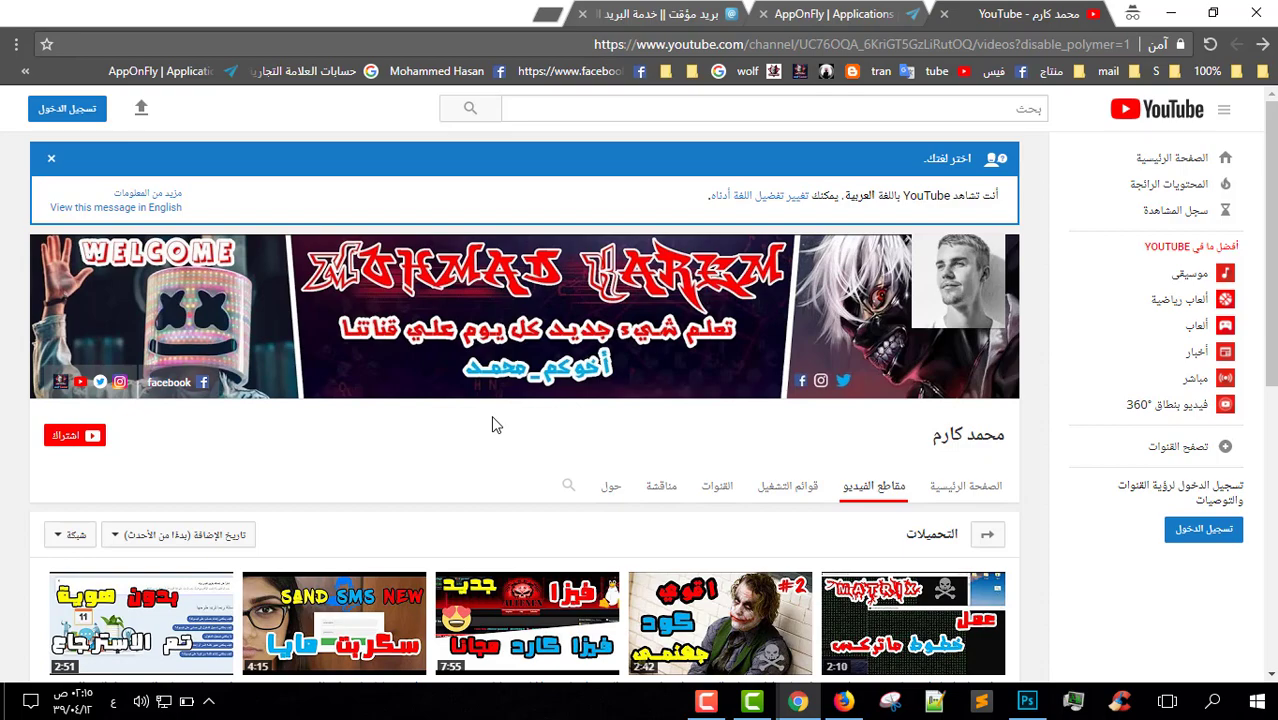
{"action": "scroll", "coordinate": [491, 425], "scroll_direction": "down", "scroll_amount": 4}
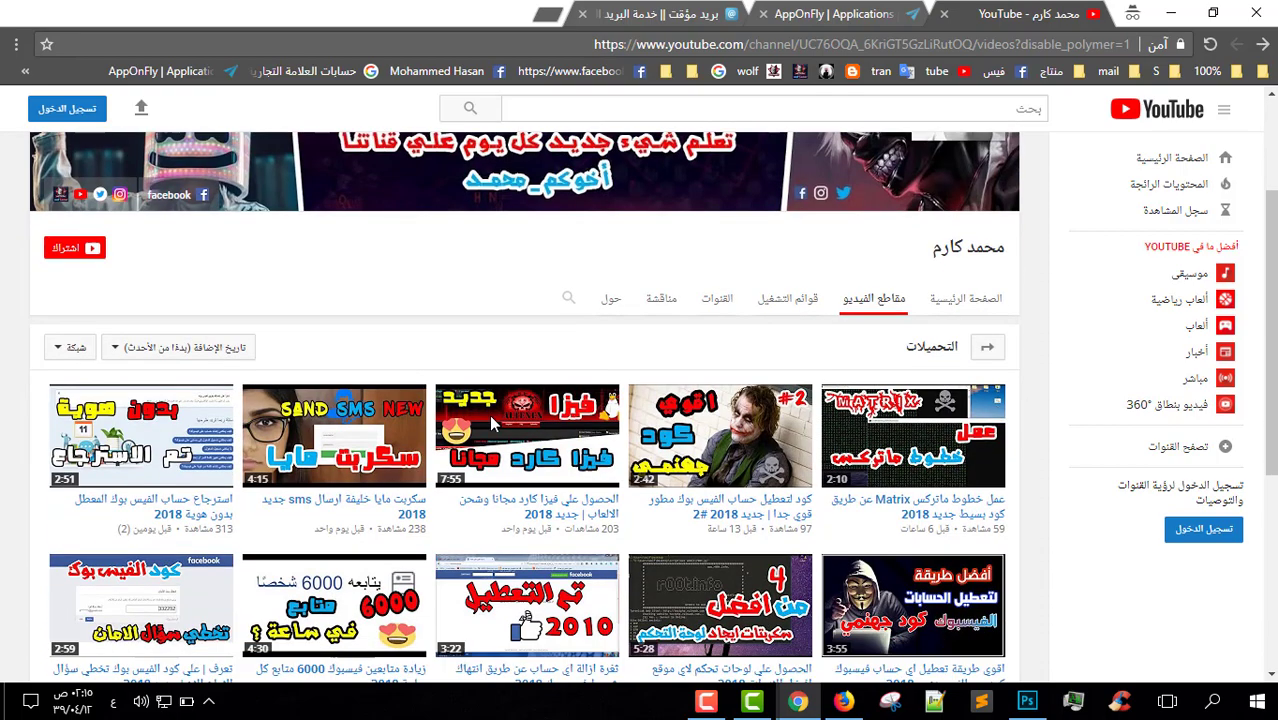
{"action": "scroll", "coordinate": [418, 425], "scroll_direction": "up", "scroll_amount": 3}
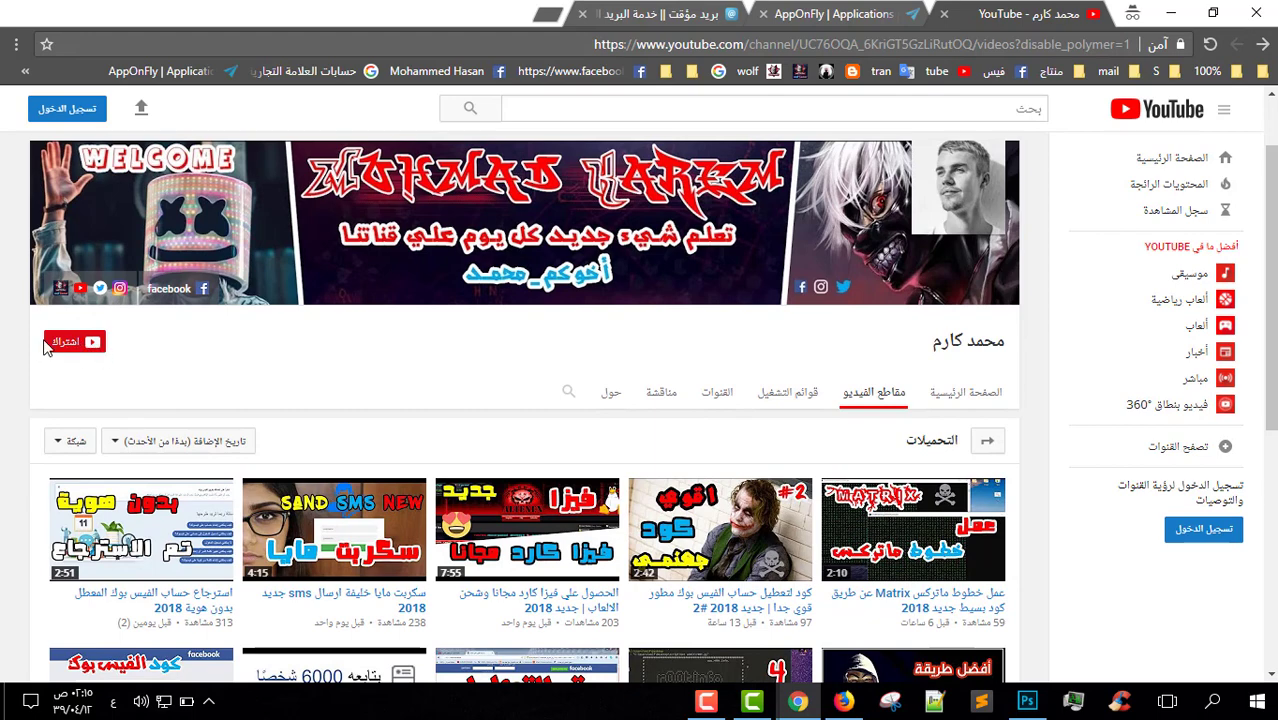
{"action": "scroll", "coordinate": [62, 340], "scroll_direction": "down", "scroll_amount": 3}
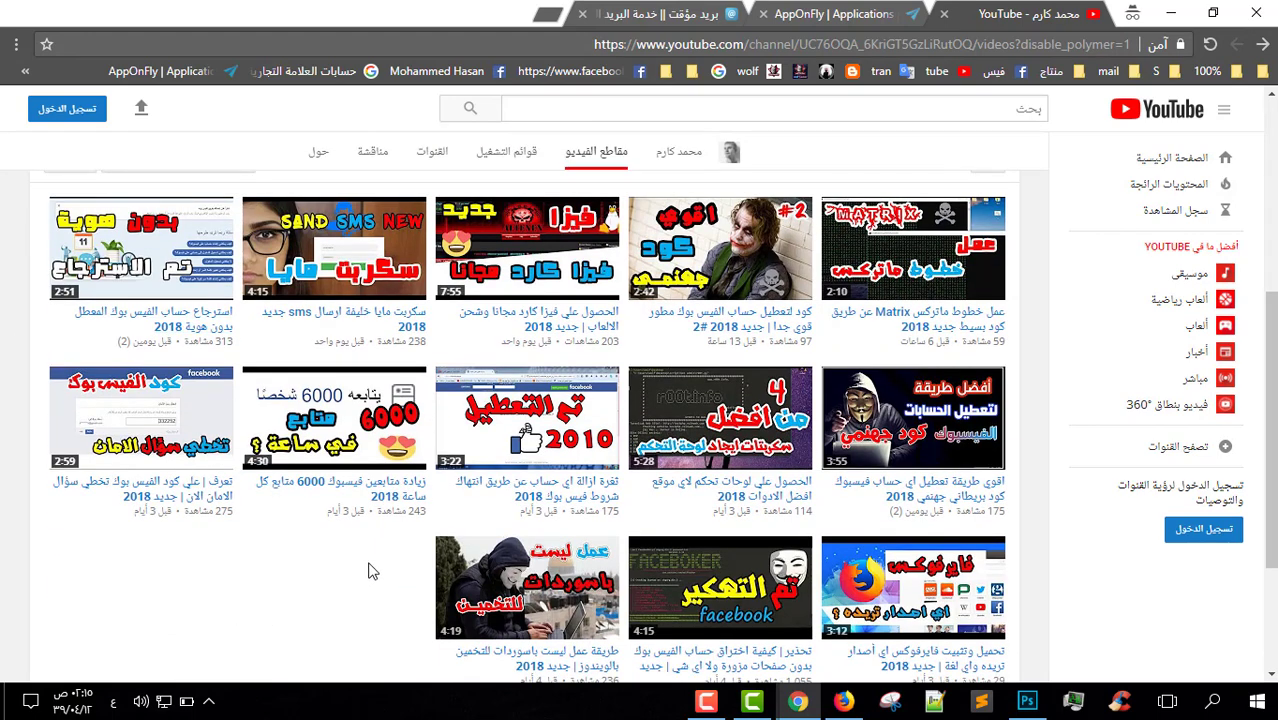
{"action": "left_click_drag", "start_coordinate": [371, 568], "coordinate": [655, 275]}
{"action": "left_click", "coordinate": [326, 638]}
{"action": "scroll", "coordinate": [318, 600], "scroll_direction": "down", "scroll_amount": 2}
{"action": "scroll", "coordinate": [316, 572], "scroll_direction": "up", "scroll_amount": 6}
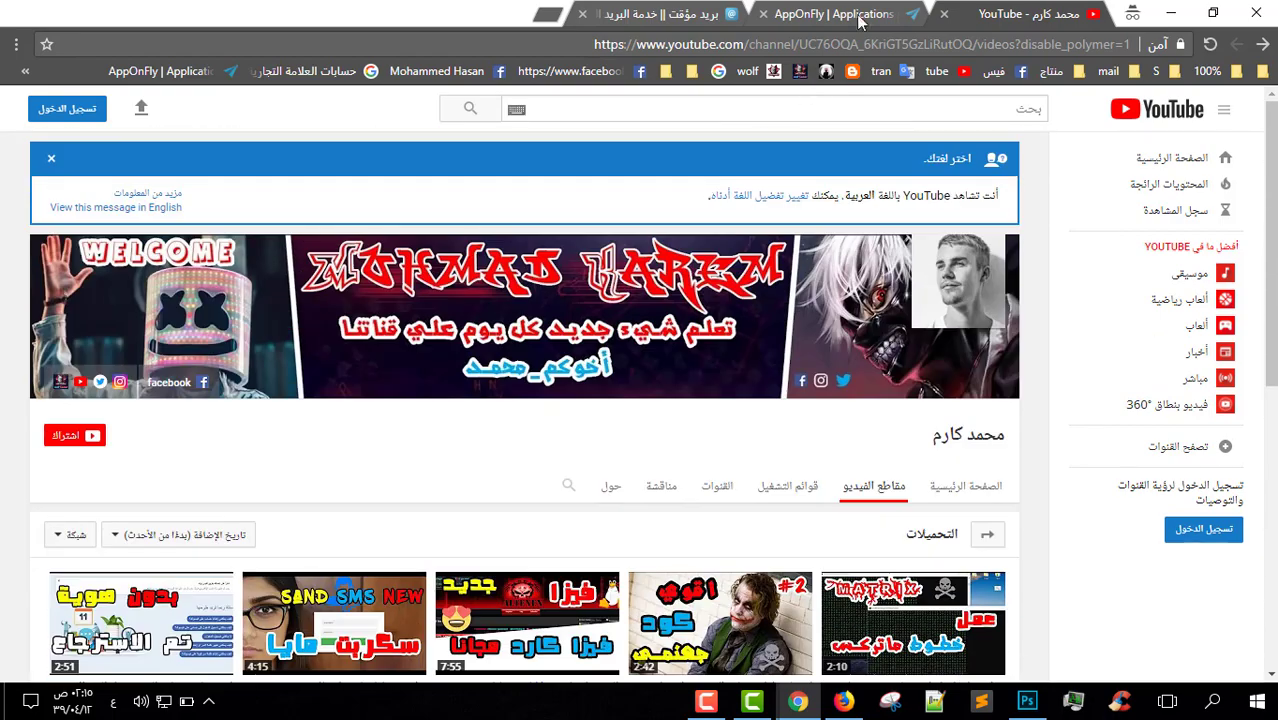
Switch to the moakt.com temporary mail site and generate a random e-mail address
{"action": "left_click", "coordinate": [808, 18]}
{"action": "left_click_drag", "start_coordinate": [116, 172], "coordinate": [1016, 413]}
{"action": "left_click", "coordinate": [1087, 362]}
{"action": "left_click", "coordinate": [688, 14]}
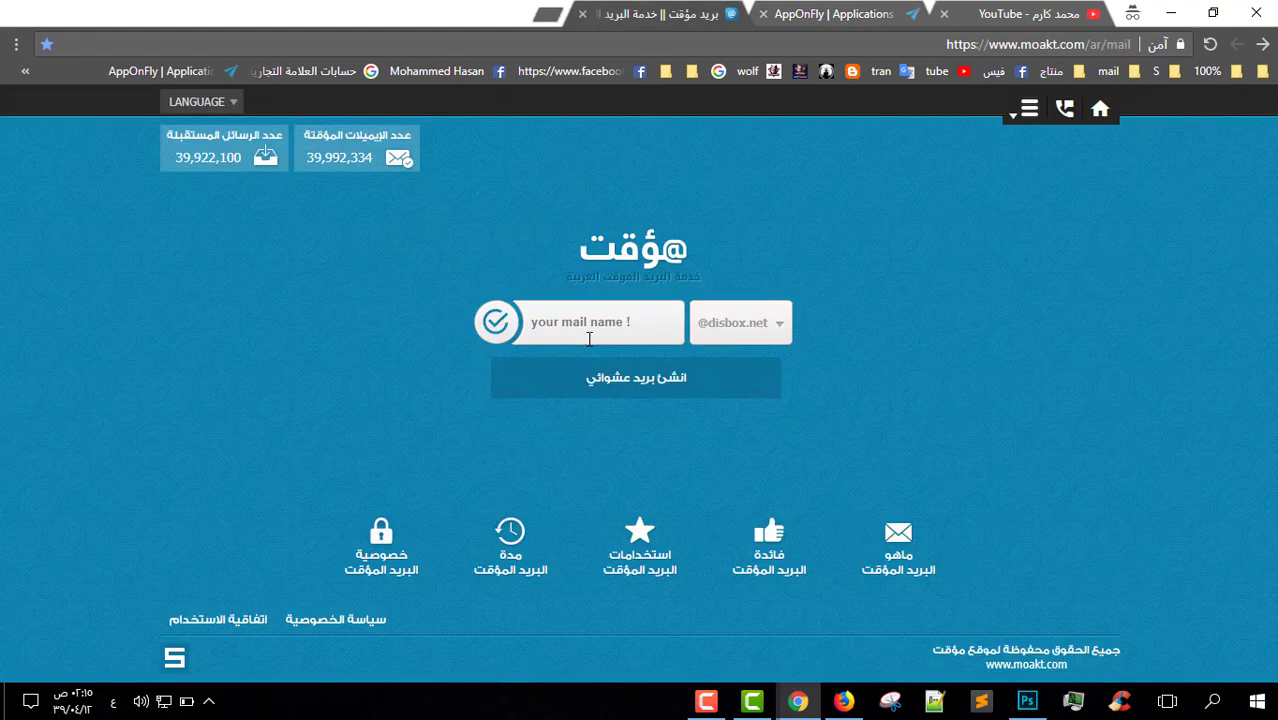
{"action": "left_click", "coordinate": [688, 385]}
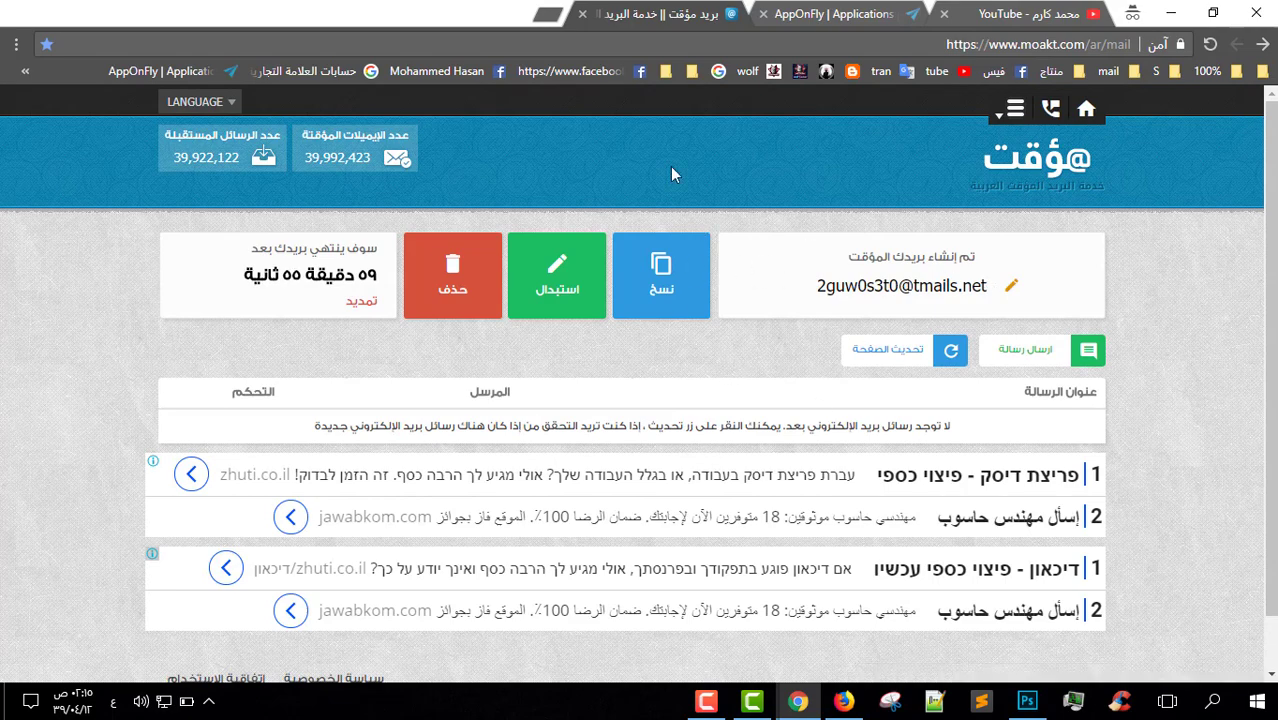
Read the headline and description on the AppOnFly home page and check the web addresses of both sites
{"action": "left_click", "coordinate": [790, 14]}
{"action": "left_click", "coordinate": [670, 14]}
{"action": "key", "text": "ctrl+shift+Tab"}
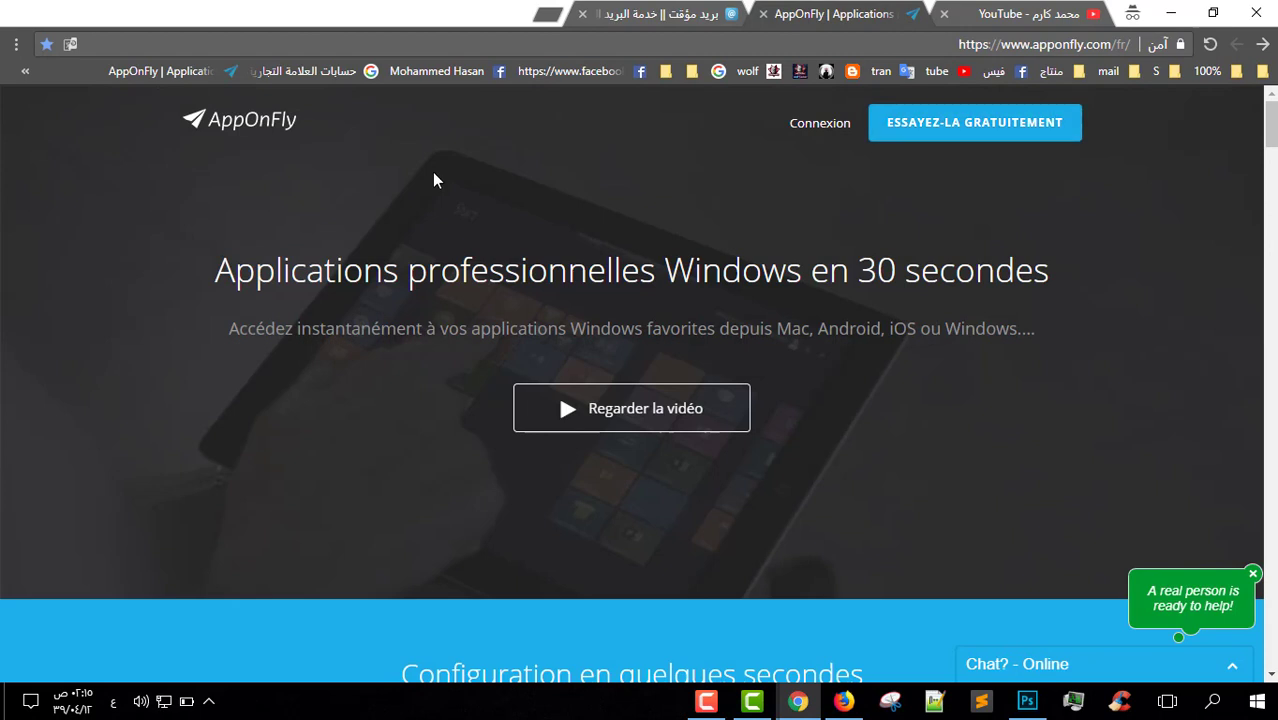
{"action": "left_click_drag", "start_coordinate": [214, 268], "coordinate": [850, 330]}
{"action": "left_click", "coordinate": [1037, 370]}
{"action": "left_click_drag", "start_coordinate": [152, 270], "coordinate": [1058, 343]}
{"action": "double_click", "coordinate": [988, 333]}
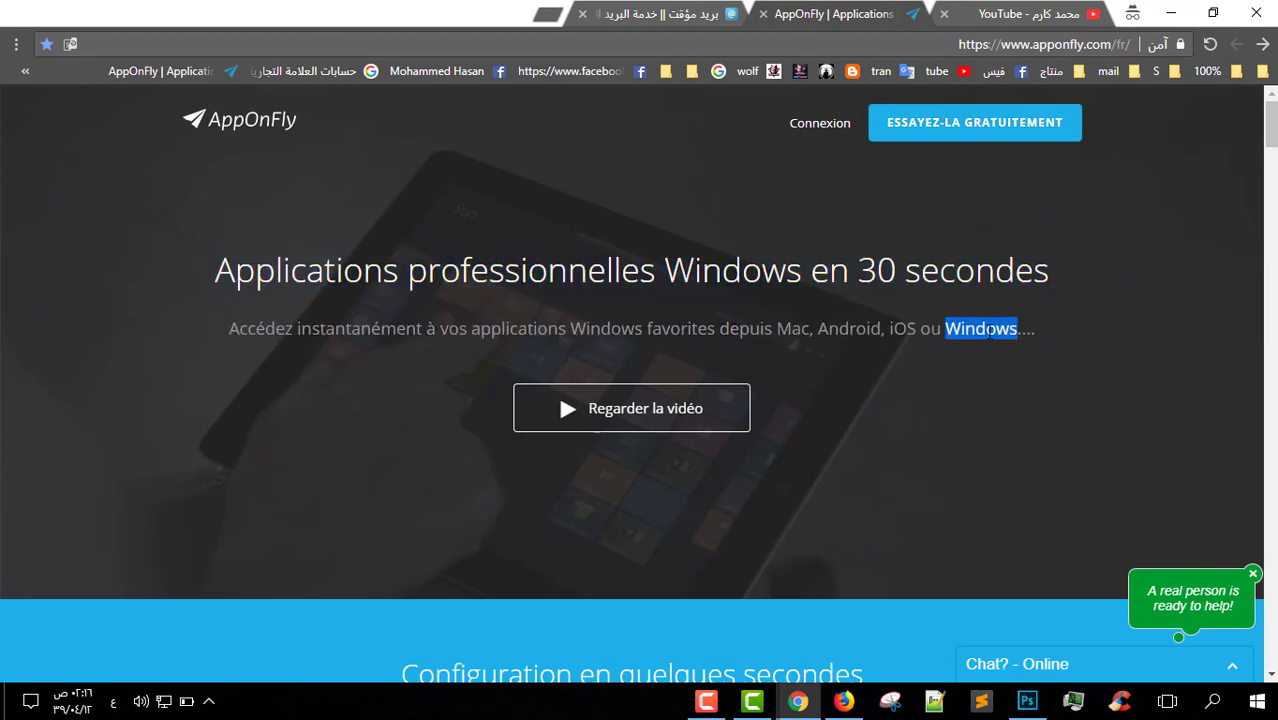
{"action": "left_click", "coordinate": [849, 267]}
{"action": "double_click", "coordinate": [772, 272]}
{"action": "left_click", "coordinate": [851, 266]}
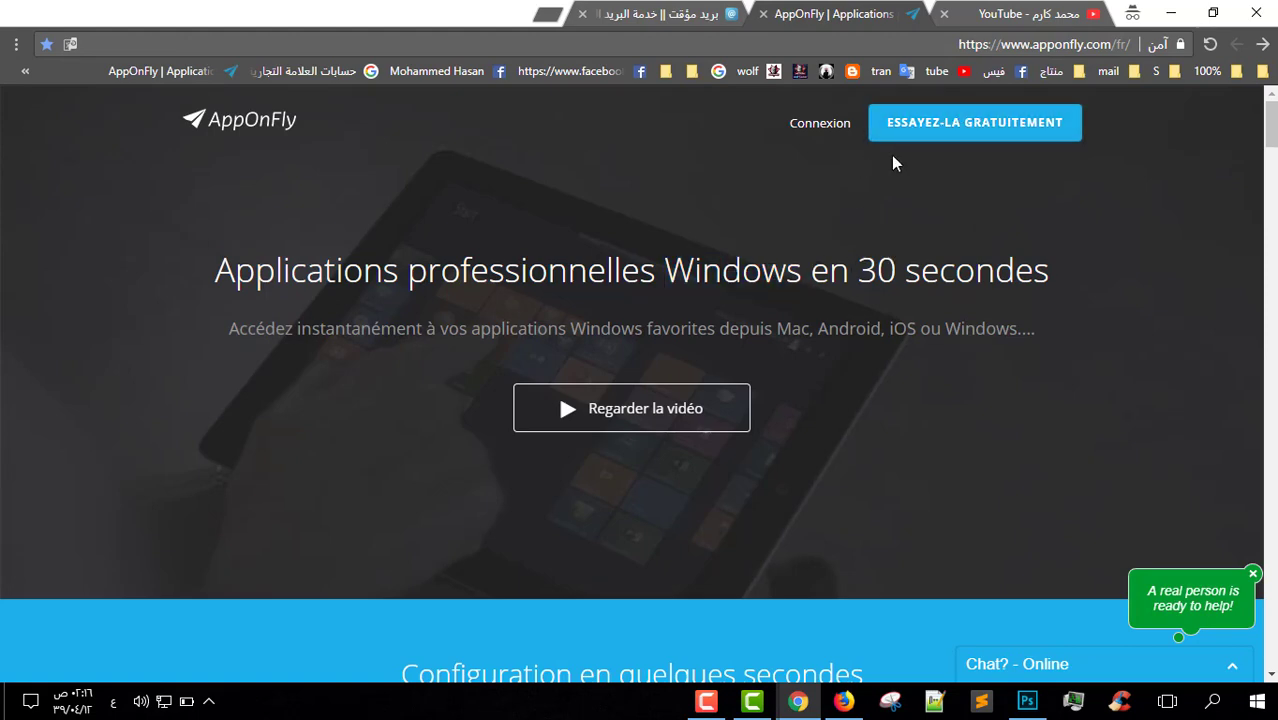
{"action": "left_click_drag", "start_coordinate": [279, 307], "coordinate": [1070, 439]}
{"action": "left_click", "coordinate": [1070, 439]}
{"action": "left_click", "coordinate": [720, 14]}
{"action": "left_click", "coordinate": [749, 42]}
{"action": "left_click", "coordinate": [866, 12]}
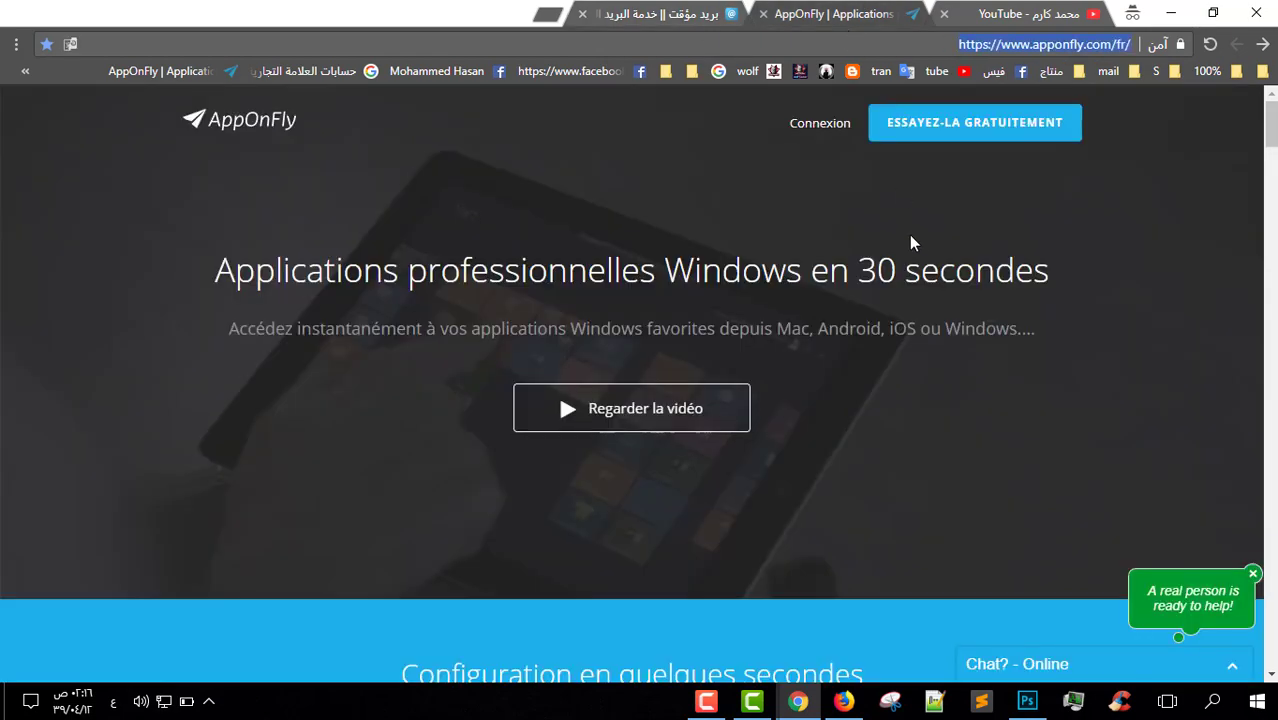
{"action": "left_click", "coordinate": [1007, 6]}
Copy the generated temporary e-mail address on moakt.com
{"action": "left_click", "coordinate": [718, 12]}
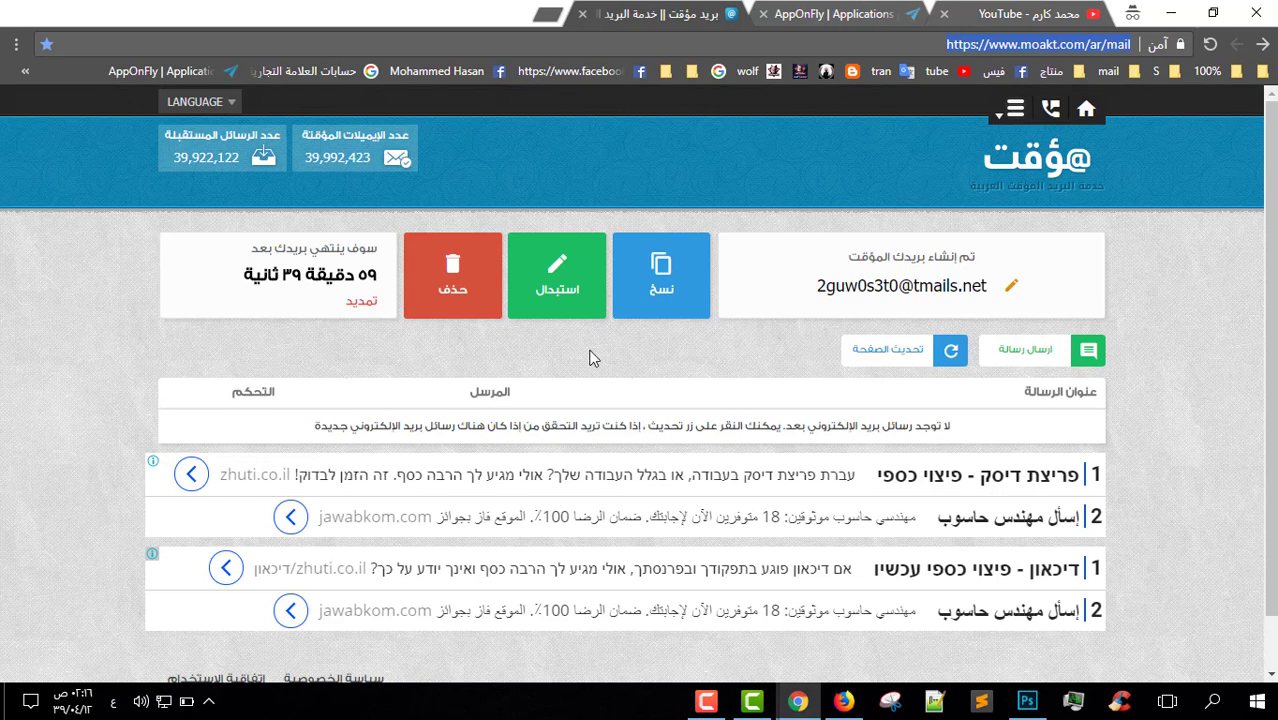
{"action": "left_click_drag", "start_coordinate": [960, 281], "coordinate": [990, 284]}
{"action": "left_click", "coordinate": [747, 320]}
{"action": "left_click", "coordinate": [661, 275]}
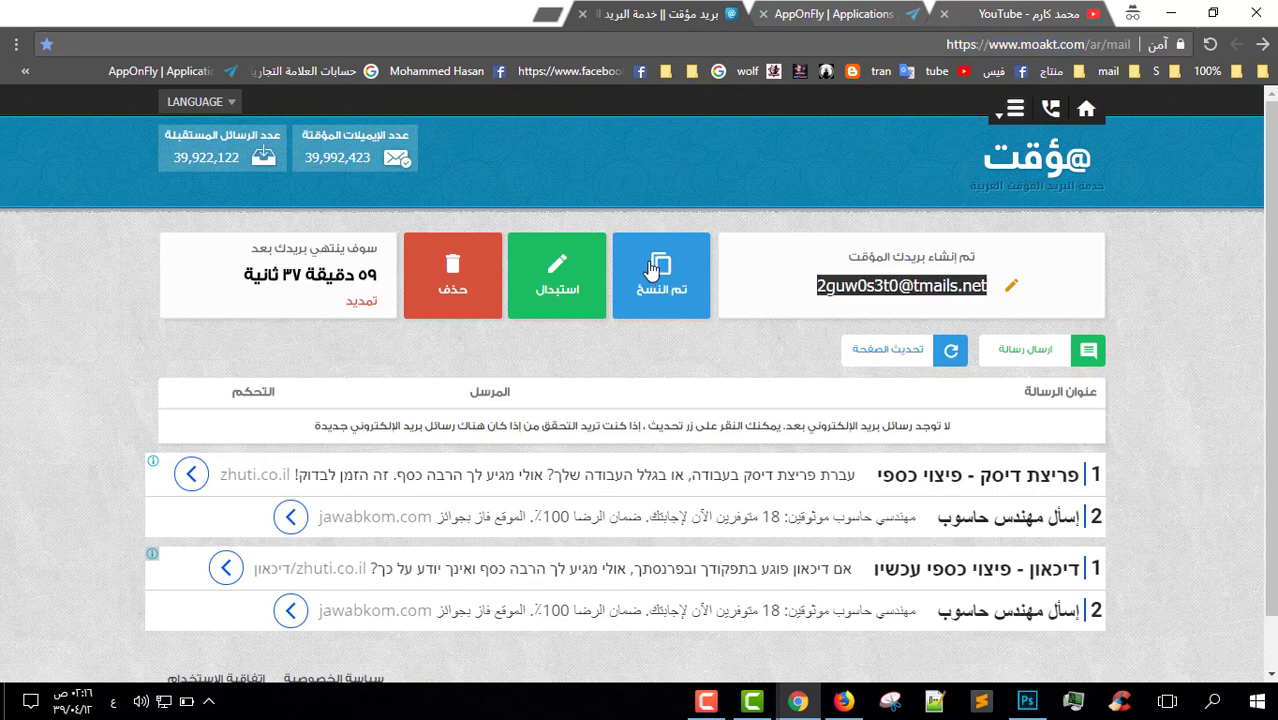
Examine the AppOnFly home page, including its headline, the pricing comparison and the monthly subscription section
{"action": "left_click", "coordinate": [820, 13]}
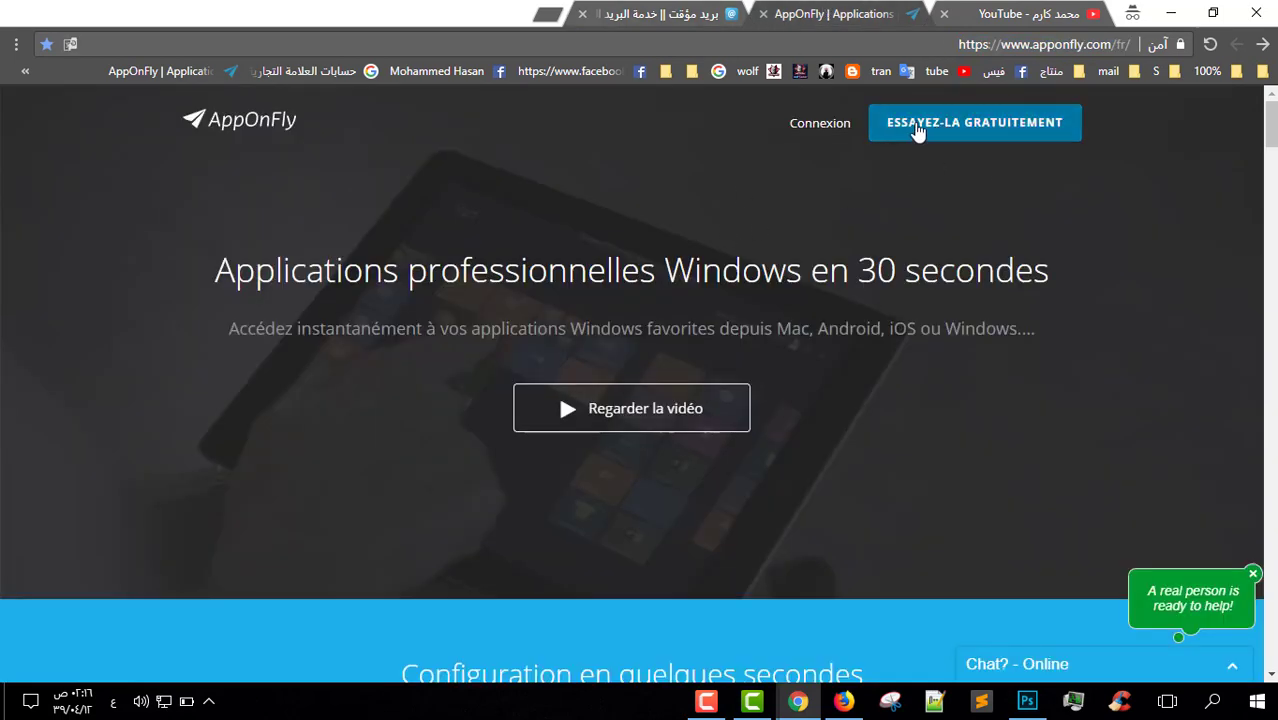
{"action": "left_click_drag", "start_coordinate": [214, 270], "coordinate": [742, 270]}
{"action": "double_click", "coordinate": [901, 270]}
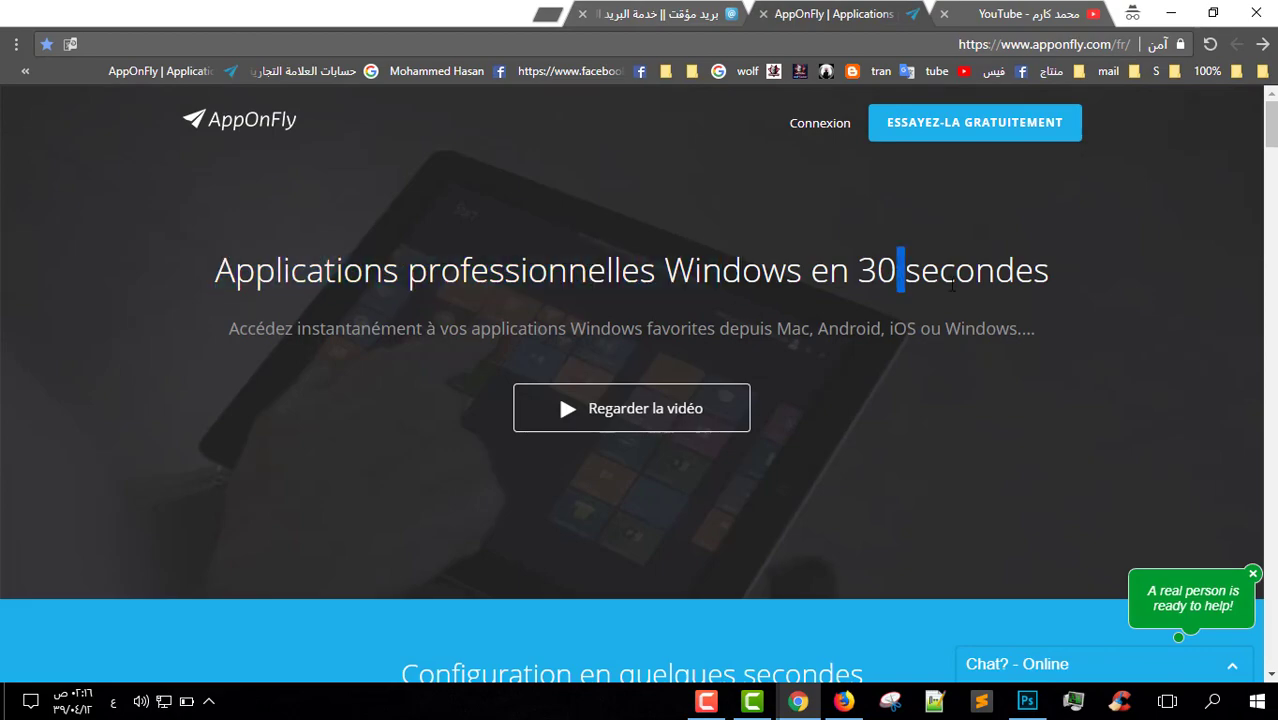
{"action": "triple_click", "coordinate": [922, 250]}
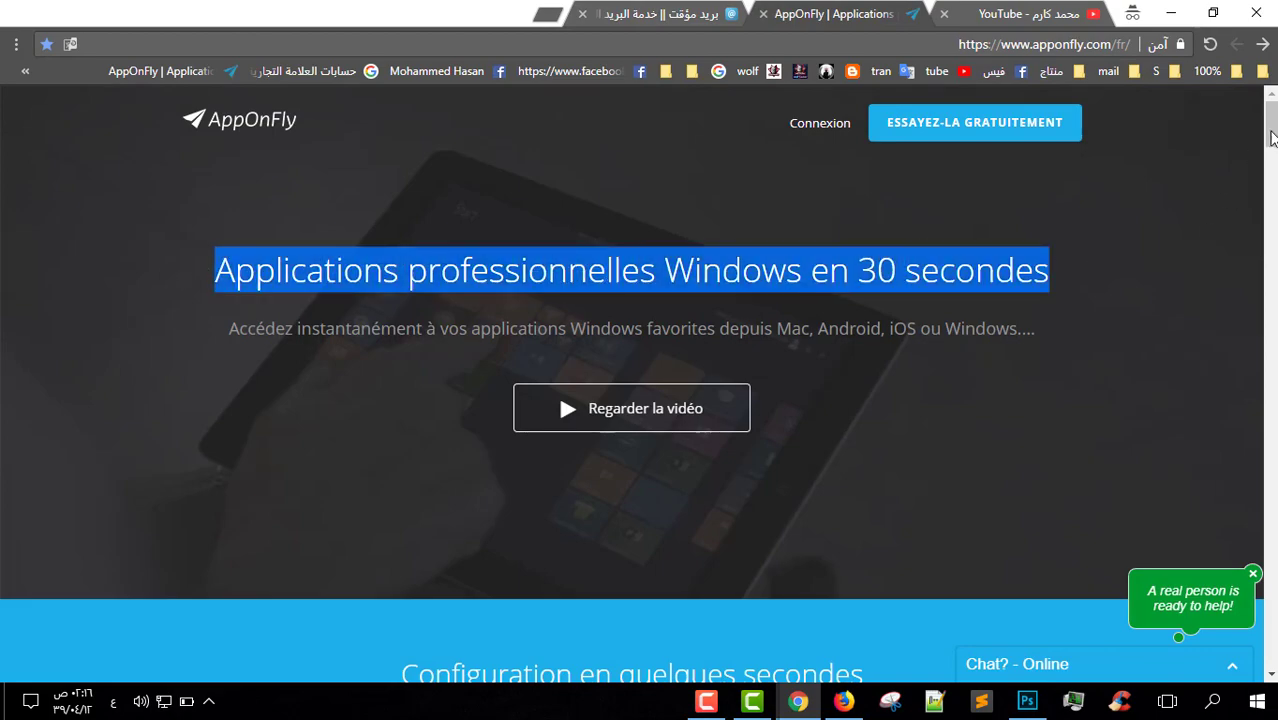
{"action": "left_click_drag", "start_coordinate": [1272, 137], "coordinate": [1262, 513]}
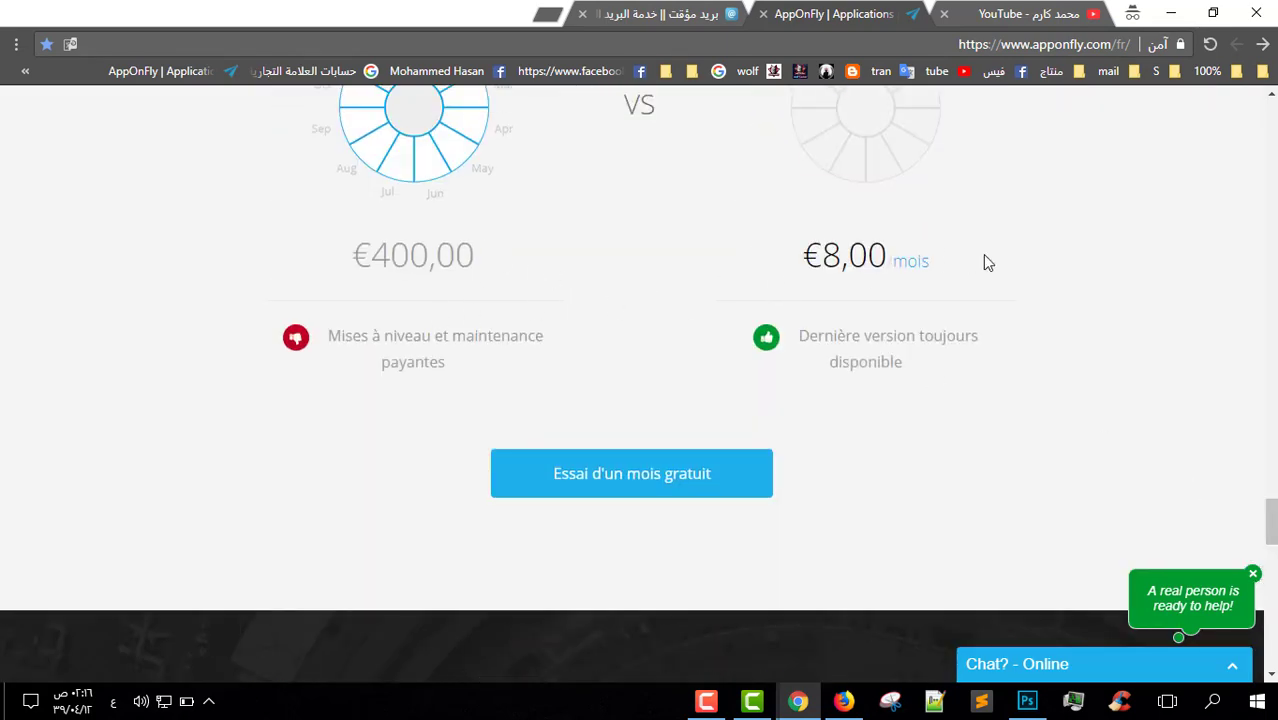
{"action": "scroll", "coordinate": [613, 266], "scroll_direction": "down", "scroll_amount": 9}
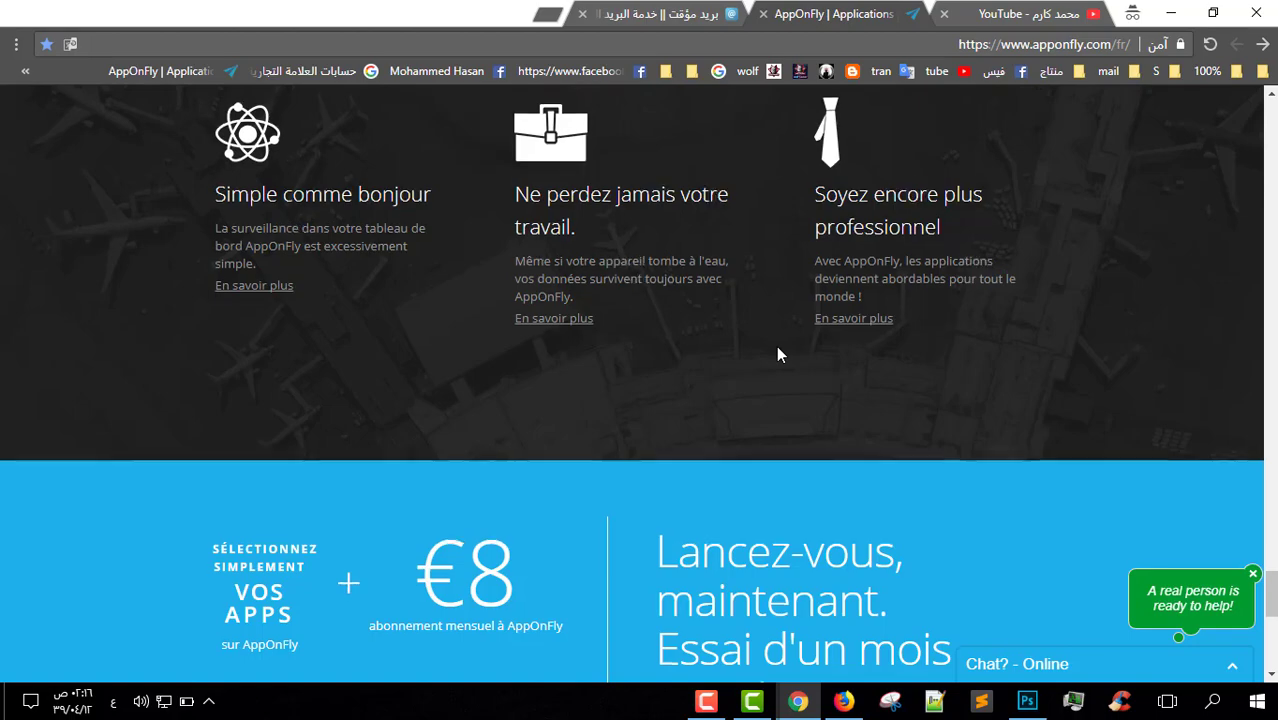
{"action": "scroll", "coordinate": [778, 355], "scroll_direction": "up", "scroll_amount": 3}
{"action": "left_click_drag", "start_coordinate": [1270, 528], "coordinate": [1270, 135]}
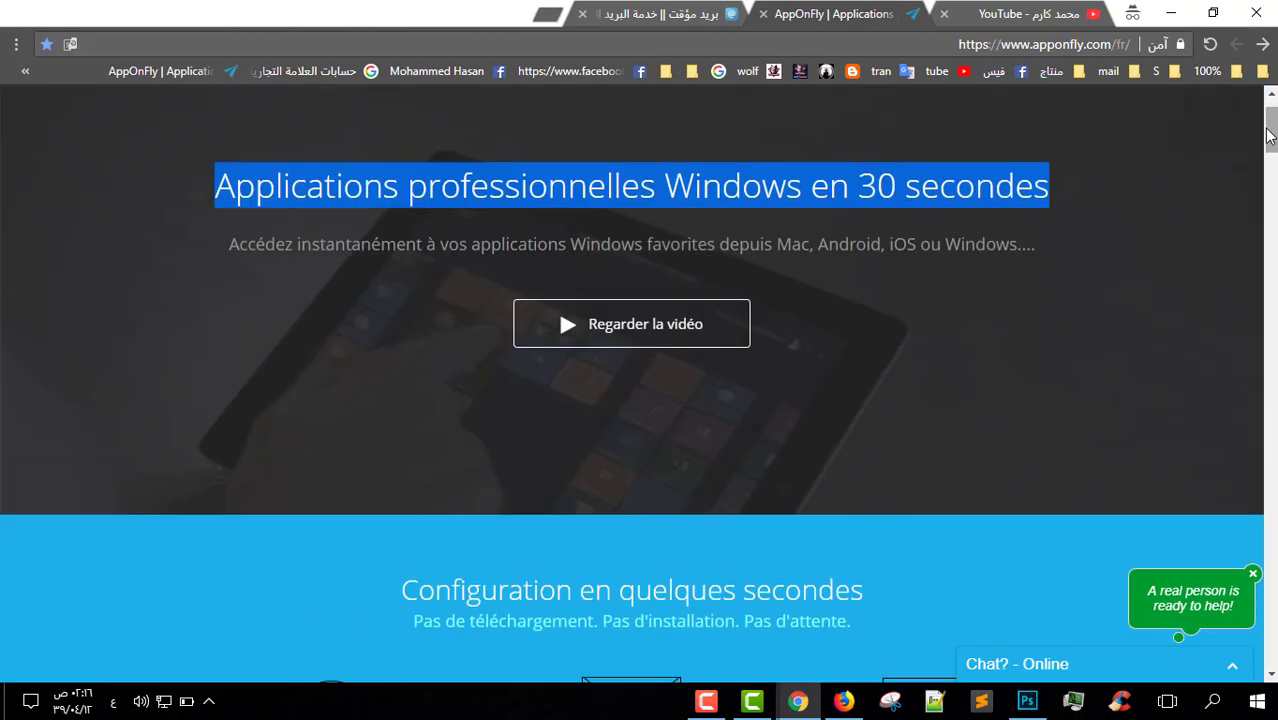
Open the AppOnFly free trial form, copy the temporary e-mail address from moakt.com and return to the form
{"action": "scroll", "coordinate": [920, 245], "scroll_direction": "up", "scroll_amount": 1}
{"action": "left_click", "coordinate": [962, 135]}
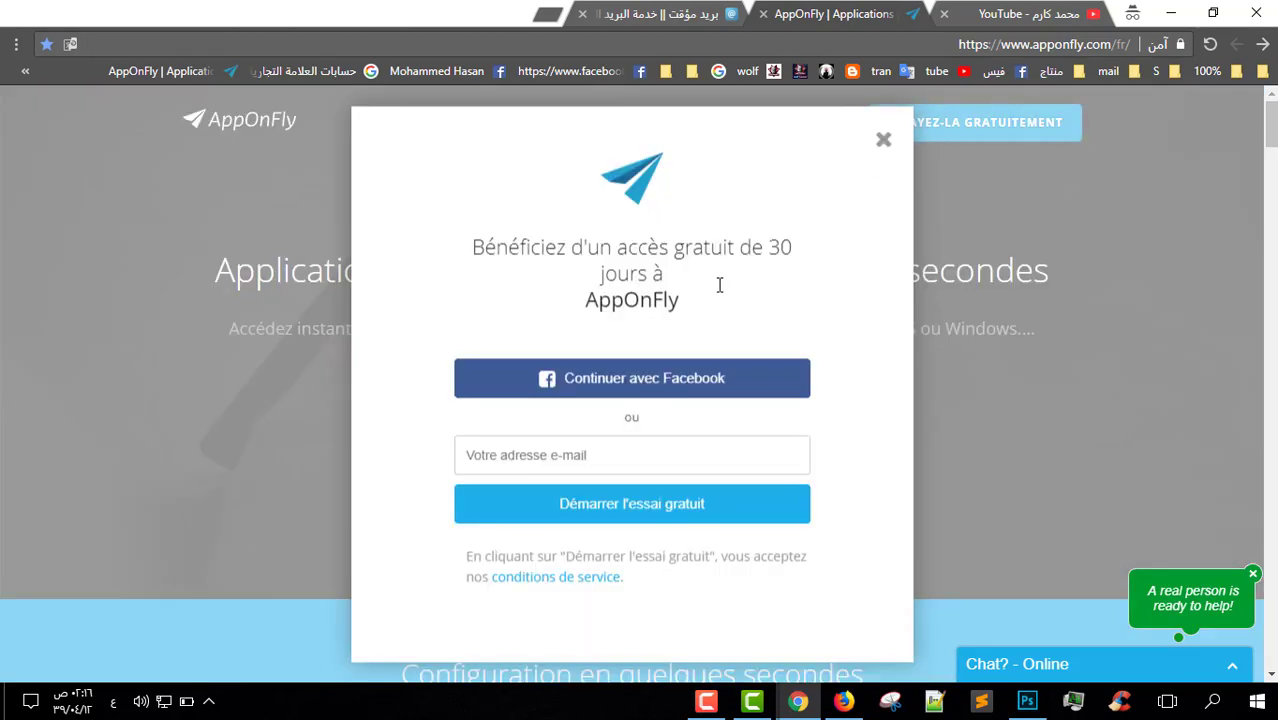
{"action": "left_click", "coordinate": [592, 451]}
{"action": "left_click", "coordinate": [645, 10]}
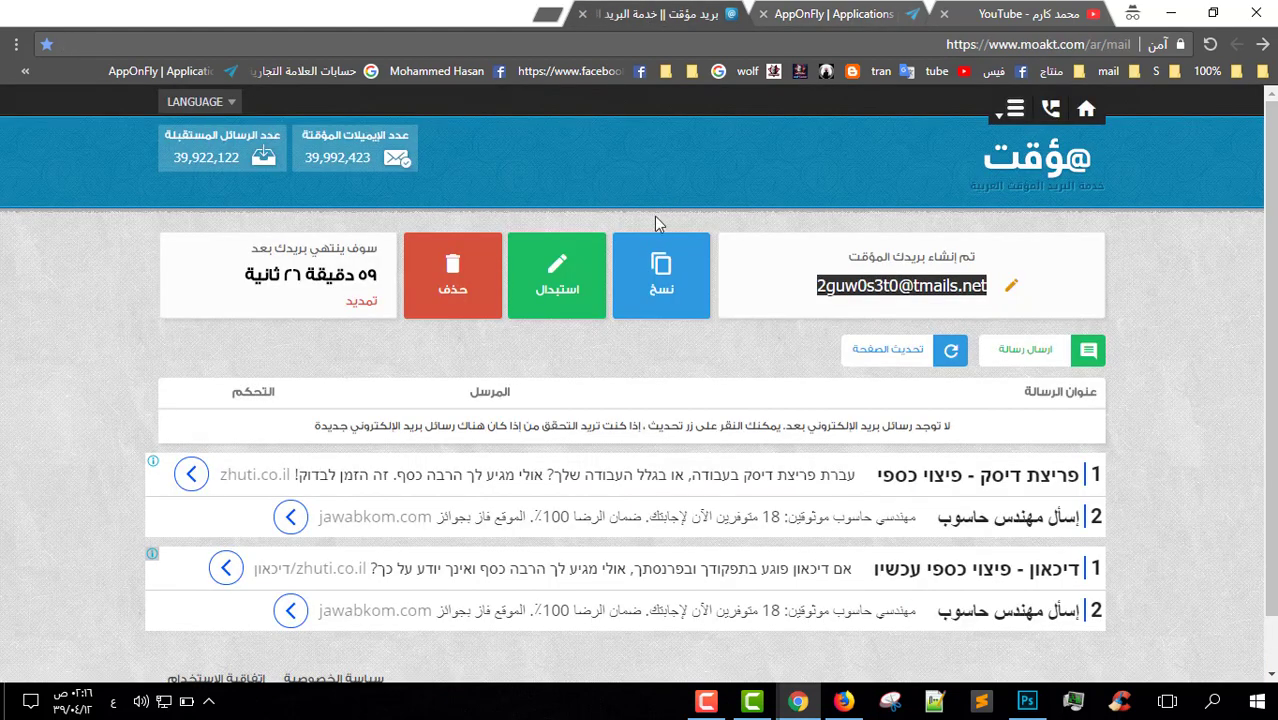
{"action": "left_click", "coordinate": [660, 268]}
{"action": "key", "text": "ctrl+shift+Tab"}
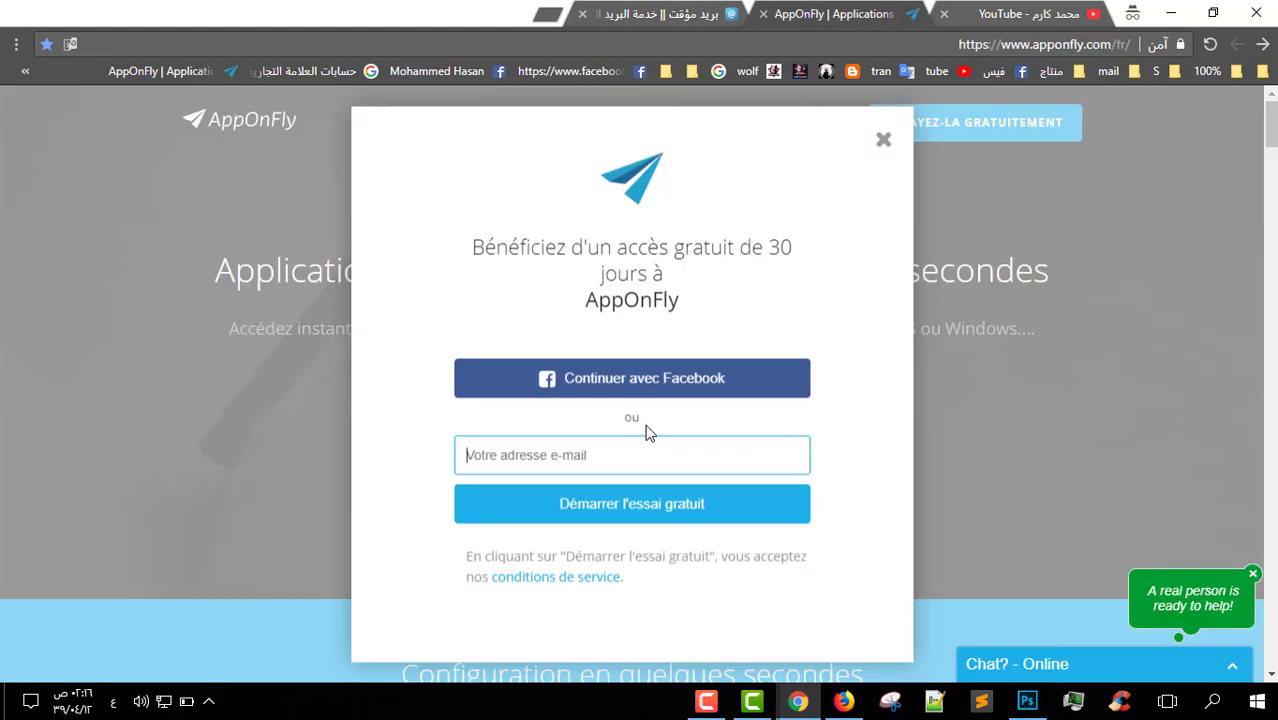
Paste the temporary e-mail address into the trial form and start the free trial
{"action": "left_click", "coordinate": [639, 451]}
{"action": "key", "text": "ctrl+v"}
{"action": "left_click_drag", "start_coordinate": [528, 455], "coordinate": [723, 559]}
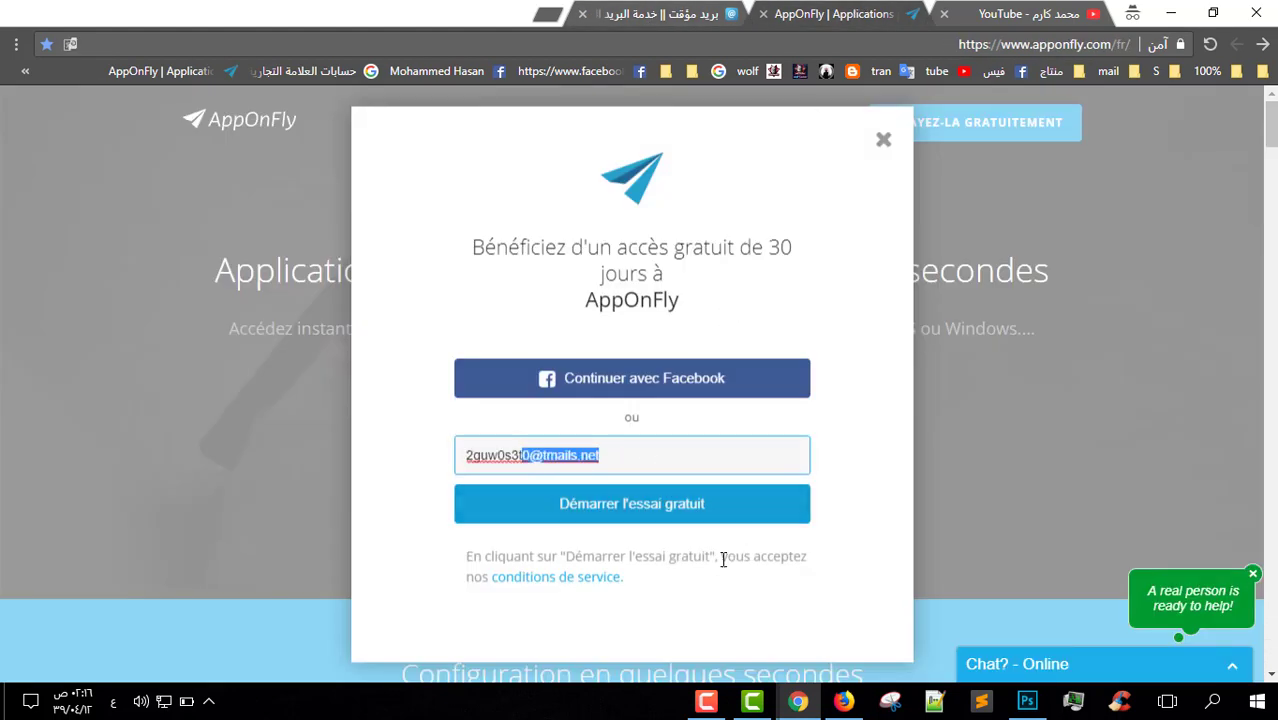
{"action": "left_click", "coordinate": [723, 559]}
{"action": "left_click", "coordinate": [657, 510]}
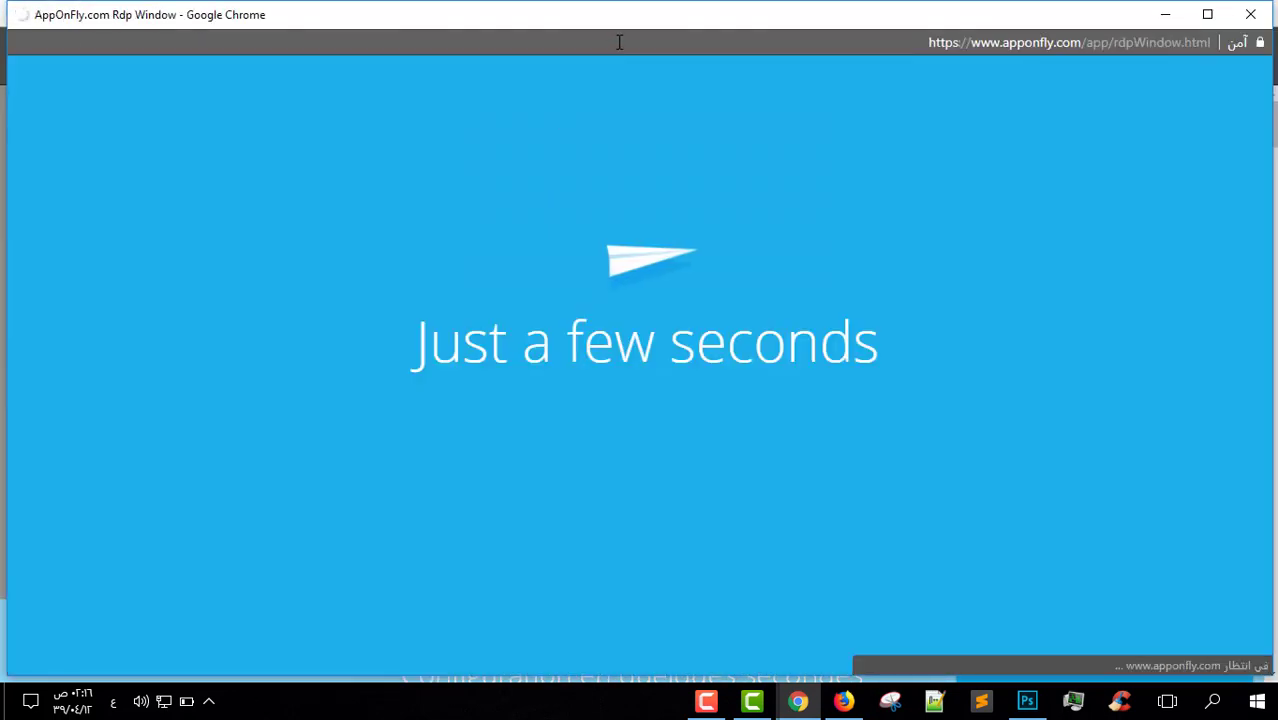
Close the AppOnFly Rdp window and bring the main Chrome window with the AppOnFly connection page back up
{"action": "mouse_move", "coordinate": [626, 43]}
{"action": "left_mouse_down"}
{"action": "mouse_move", "coordinate": [616, 49]}
{"action": "mouse_move", "coordinate": [685, 209]}
{"action": "mouse_move", "coordinate": [602, 34]}
{"action": "mouse_move", "coordinate": [578, 42]}
{"action": "mouse_move", "coordinate": [662, 43]}
{"action": "mouse_move", "coordinate": [645, 42]}
{"action": "left_mouse_up"}
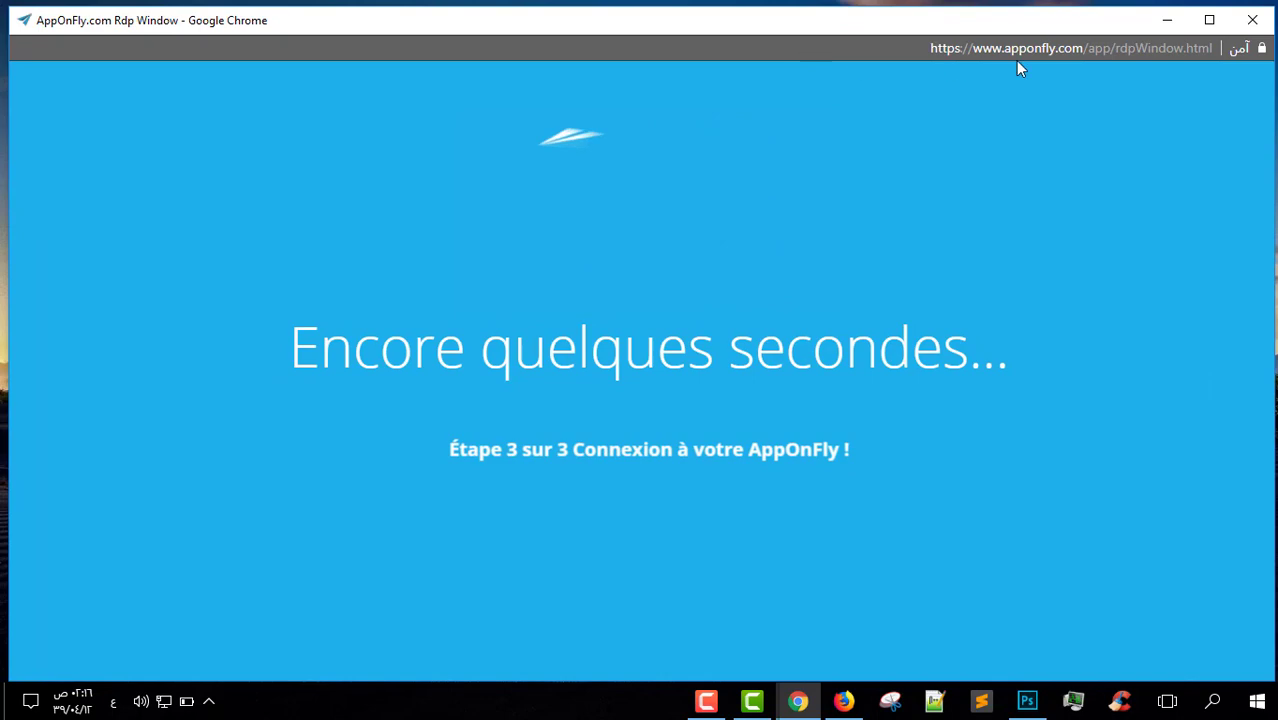
{"action": "left_click", "coordinate": [1236, 34]}
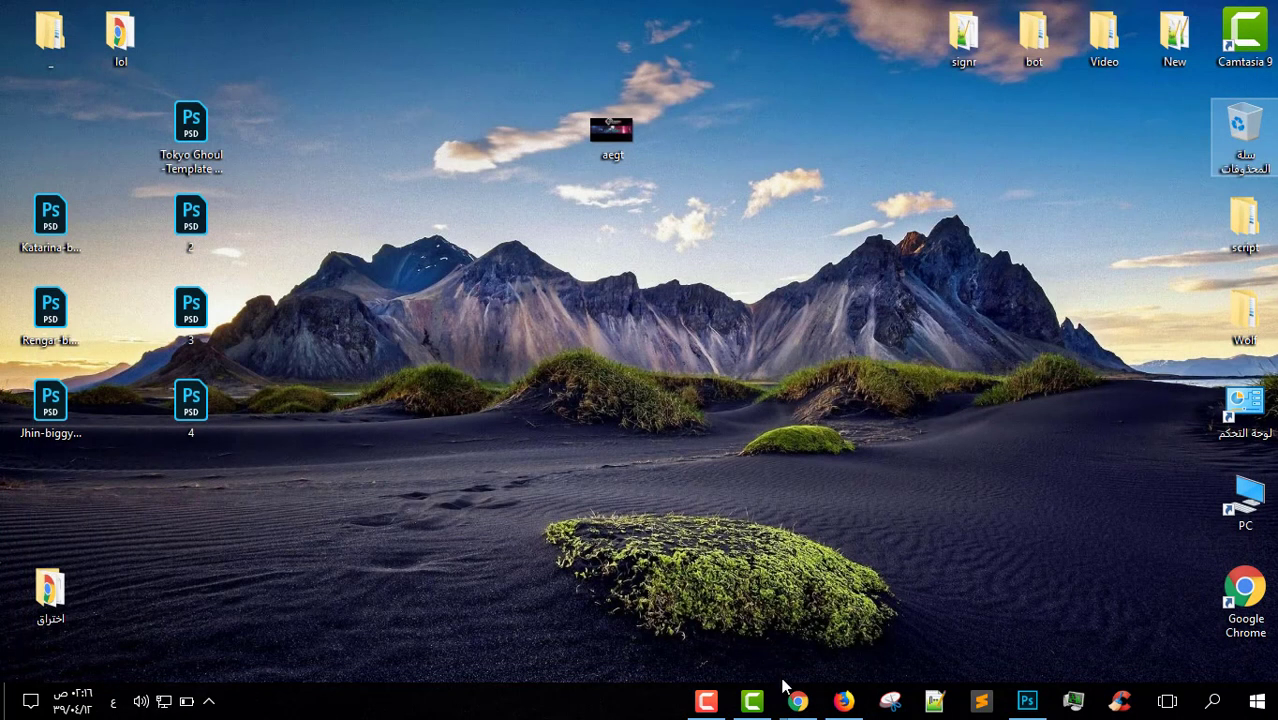
{"action": "mouse_move", "coordinate": [797, 699]}
{"action": "left_click", "coordinate": [711, 616]}
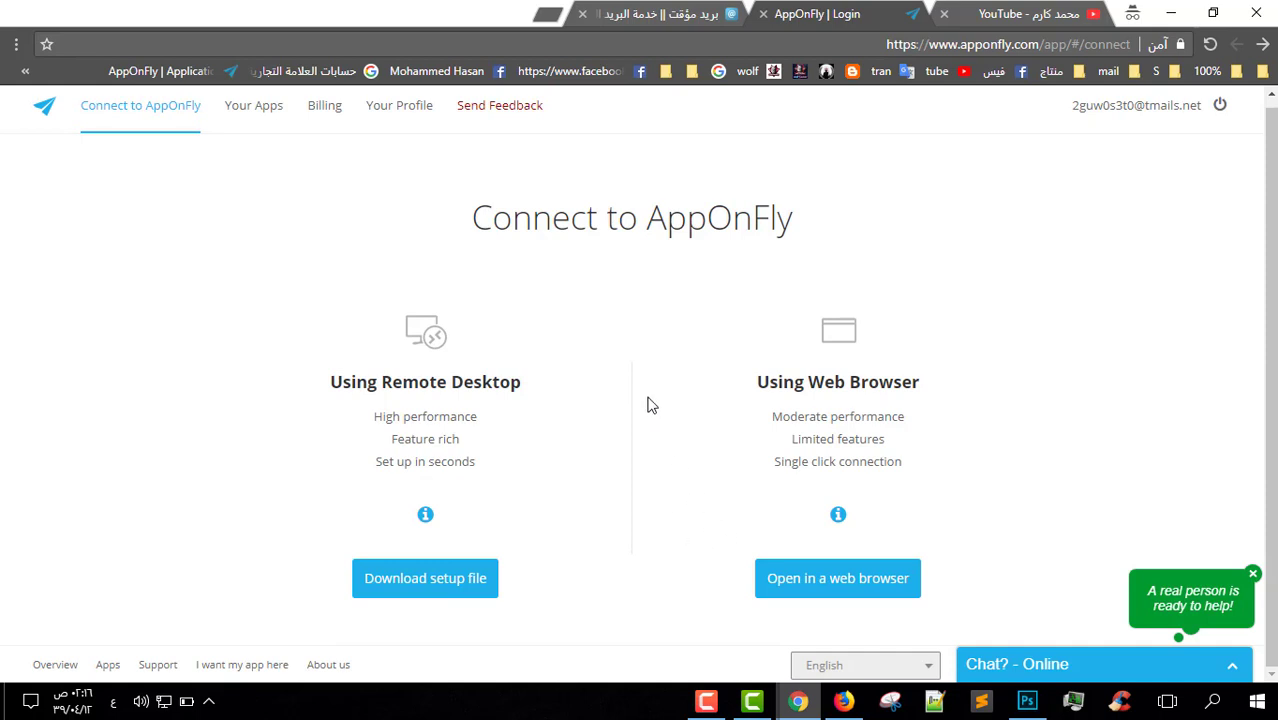
Download the AppOnFly Remote Desktop setup file and go to the desktop
{"action": "left_click", "coordinate": [452, 589]}
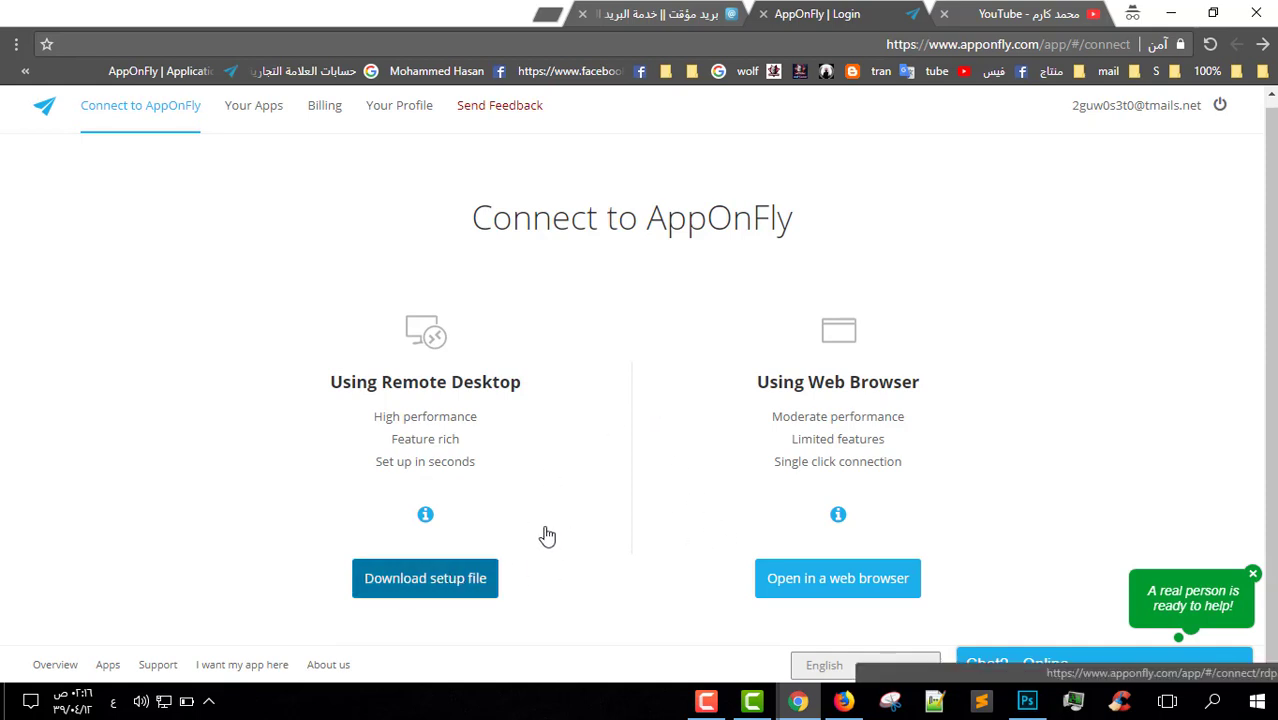
{"action": "scroll", "coordinate": [620, 393], "scroll_direction": "down", "scroll_amount": 2}
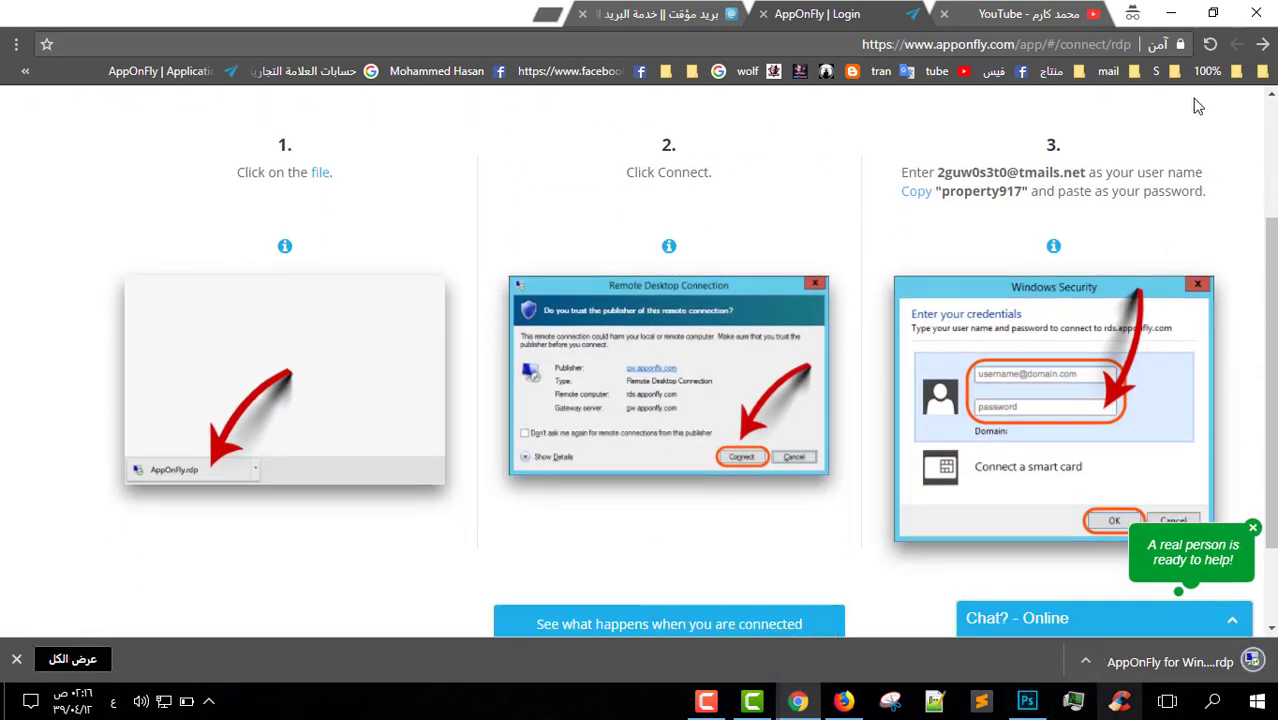
{"action": "left_click", "coordinate": [1170, 13]}
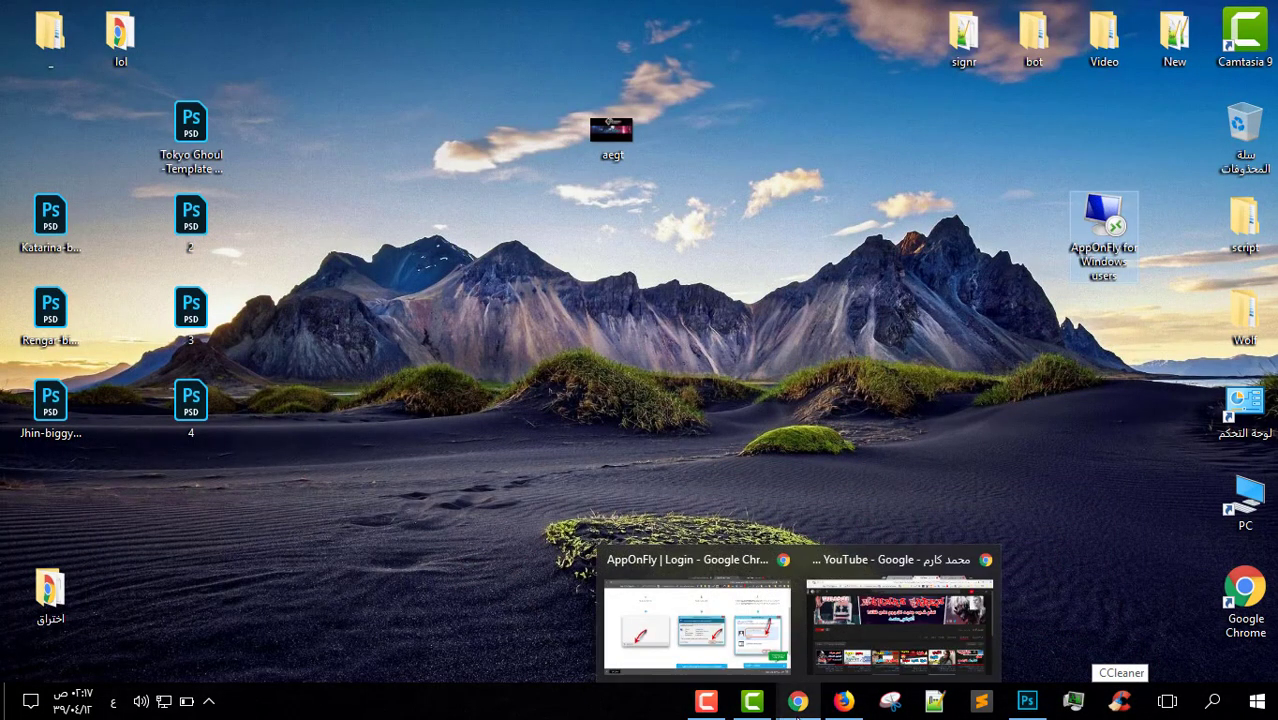
Review the three connection instructions on the Start using AppOnFly page
{"action": "left_click", "coordinate": [690, 600]}
{"action": "scroll", "coordinate": [668, 328], "scroll_direction": "up", "scroll_amount": 1}
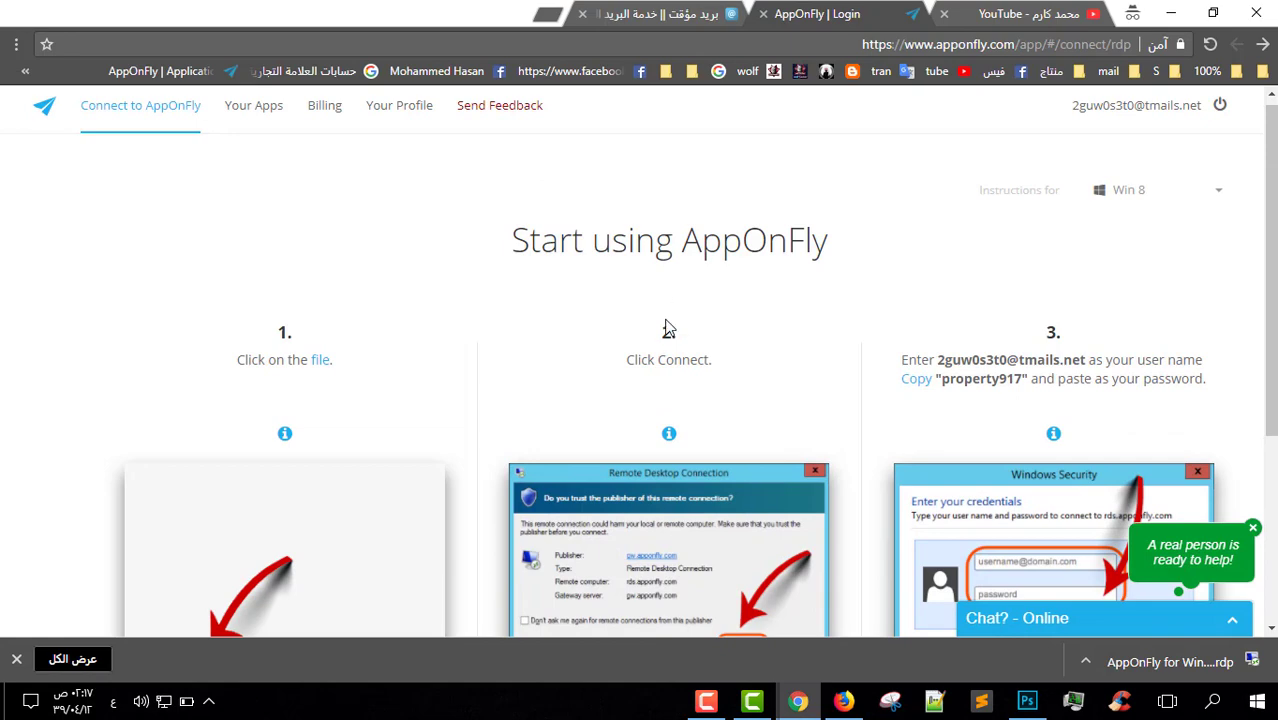
{"action": "double_click", "coordinate": [672, 358]}
{"action": "scroll", "coordinate": [686, 281], "scroll_direction": "down", "scroll_amount": 3}
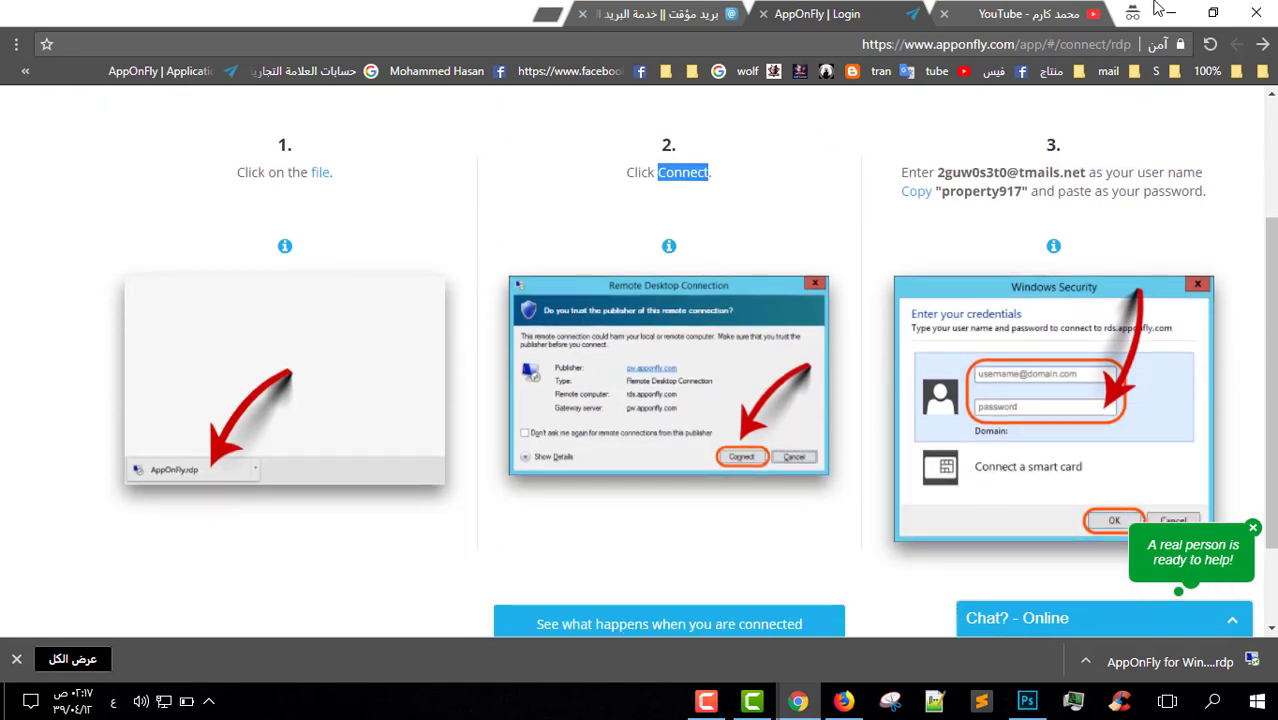
Launch the "AppOnFly for Windows users" remote desktop file from the desktop and accept the connection to rds.apponfly.com
{"action": "left_click", "coordinate": [1170, 13]}
{"action": "right_click", "coordinate": [971, 142]}
{"action": "left_click", "coordinate": [1097, 220]}
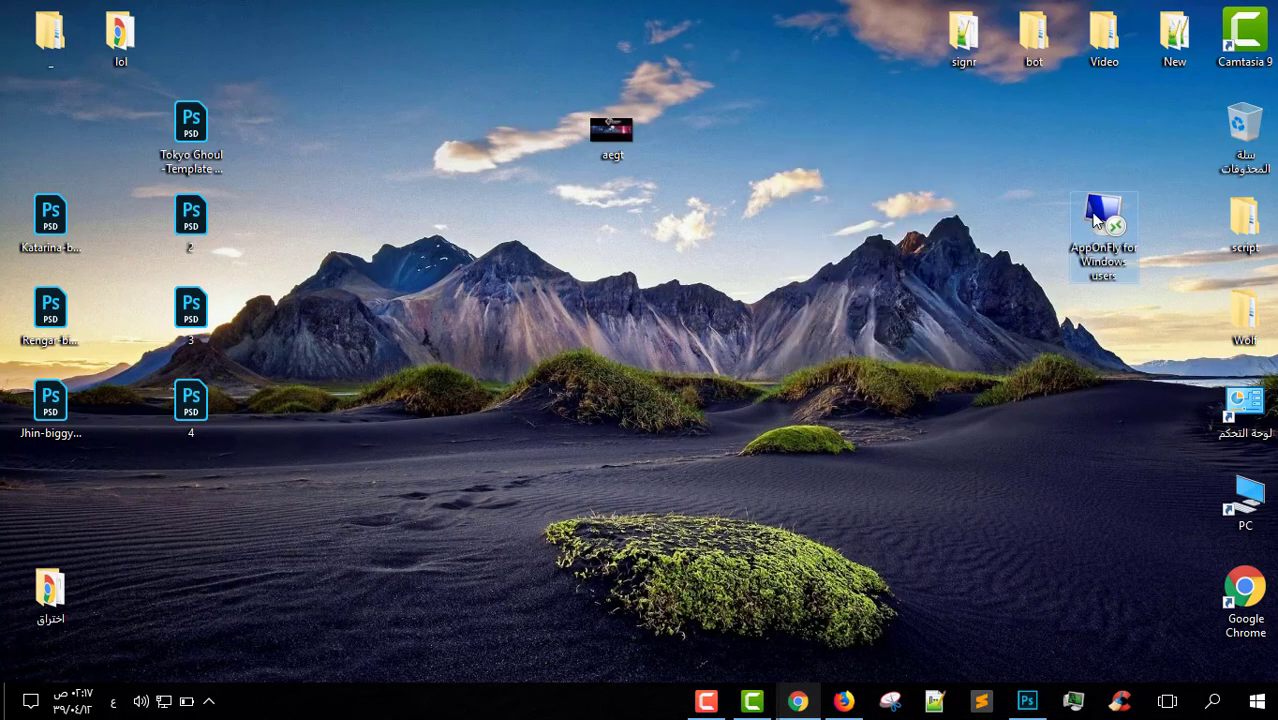
{"action": "double_click", "coordinate": [1097, 220]}
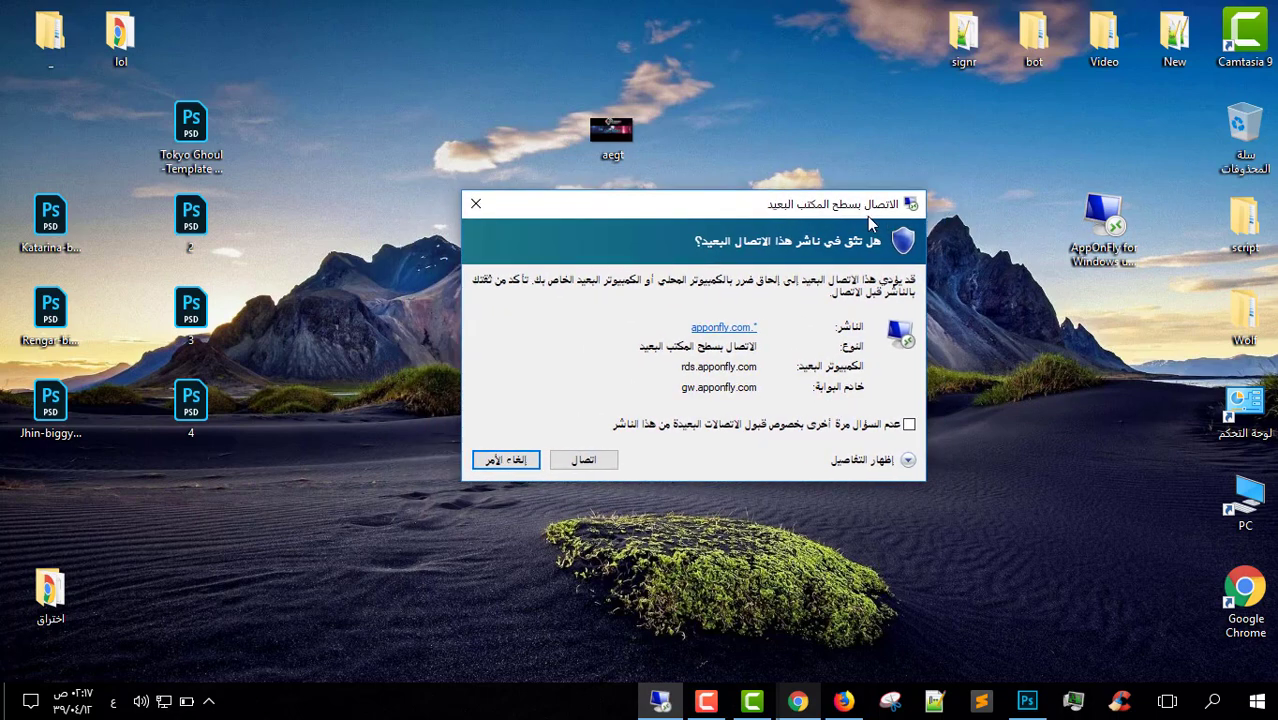
{"action": "left_click", "coordinate": [592, 462]}
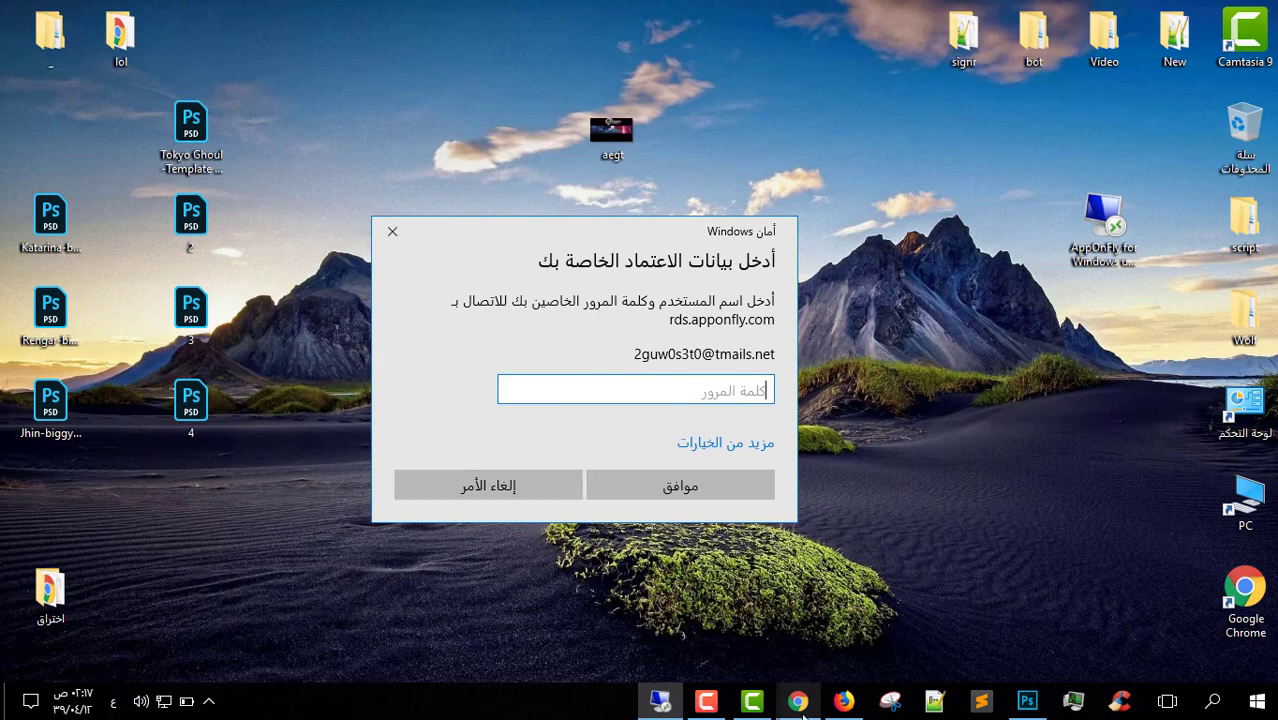
Switch to the temporary mailbox in Chrome, refresh the inbox and open the "AppOnFly is ready to use" message
{"action": "mouse_move", "coordinate": [800, 706]}
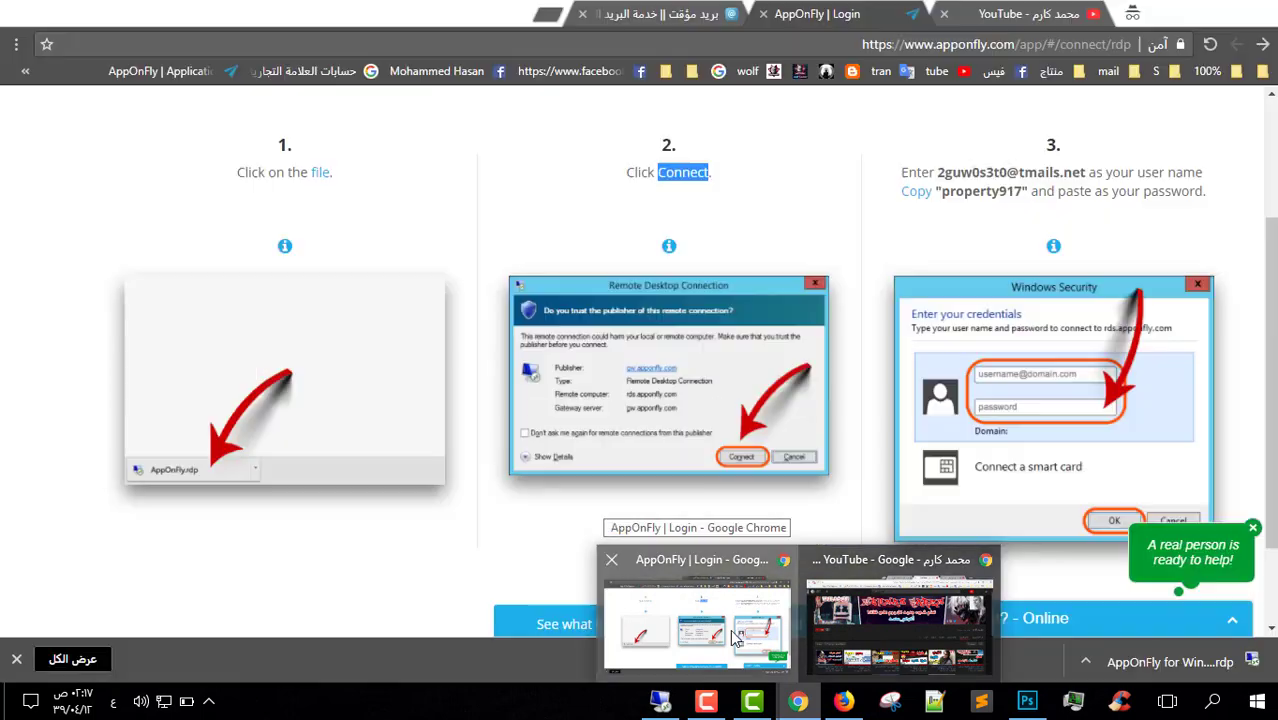
{"action": "left_click", "coordinate": [735, 632]}
{"action": "left_click", "coordinate": [688, 15]}
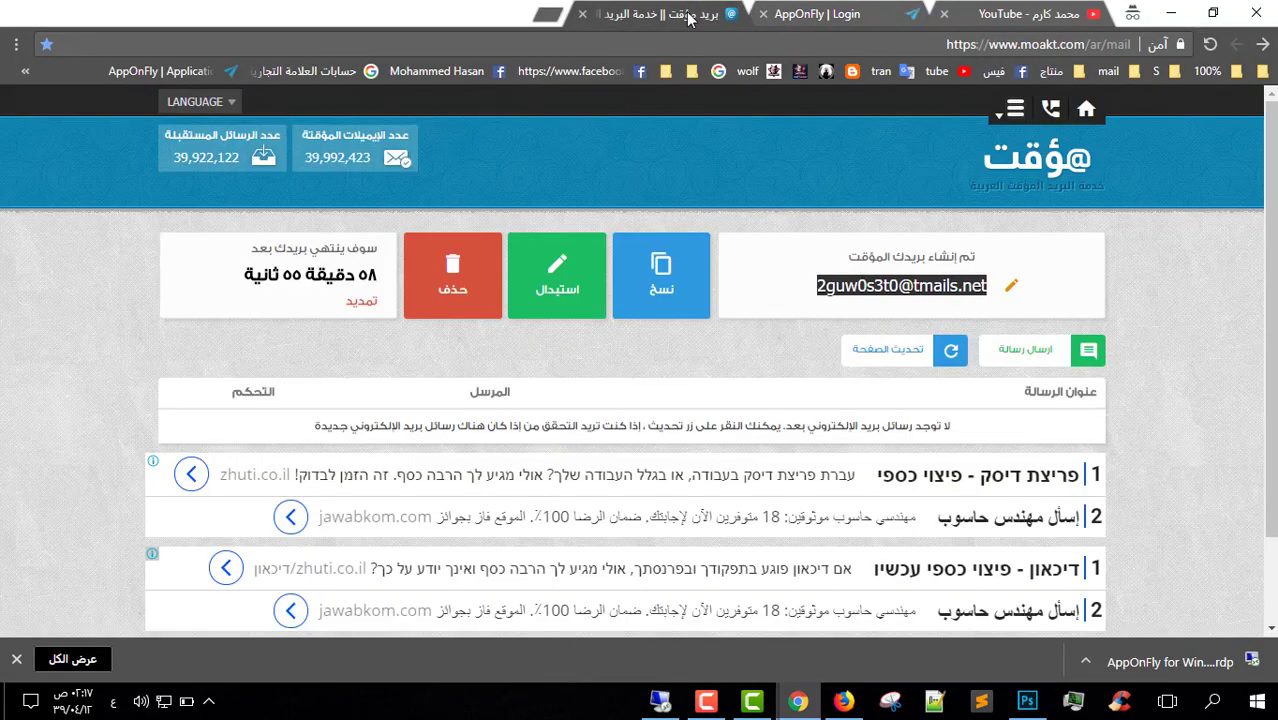
{"action": "left_click", "coordinate": [885, 280]}
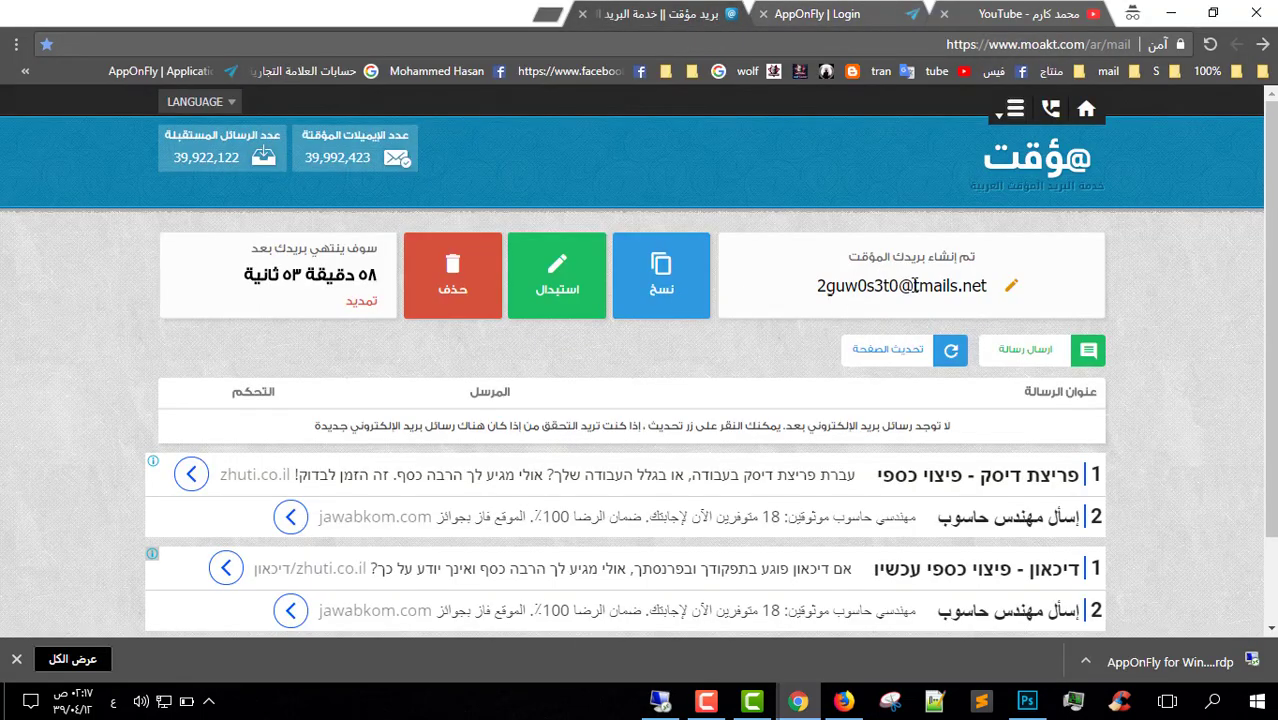
{"action": "left_click", "coordinate": [947, 352]}
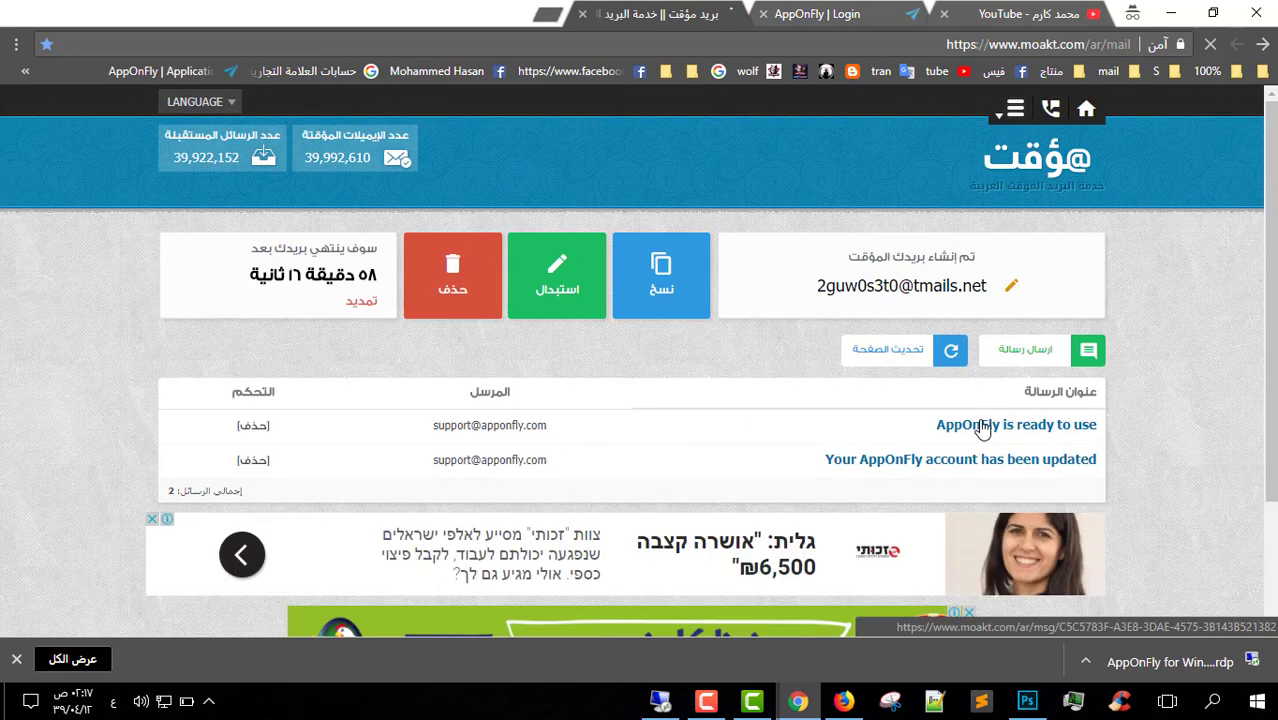
{"action": "left_click", "coordinate": [983, 428]}
{"action": "left_click", "coordinate": [800, 16]}
{"action": "left_click", "coordinate": [680, 14]}
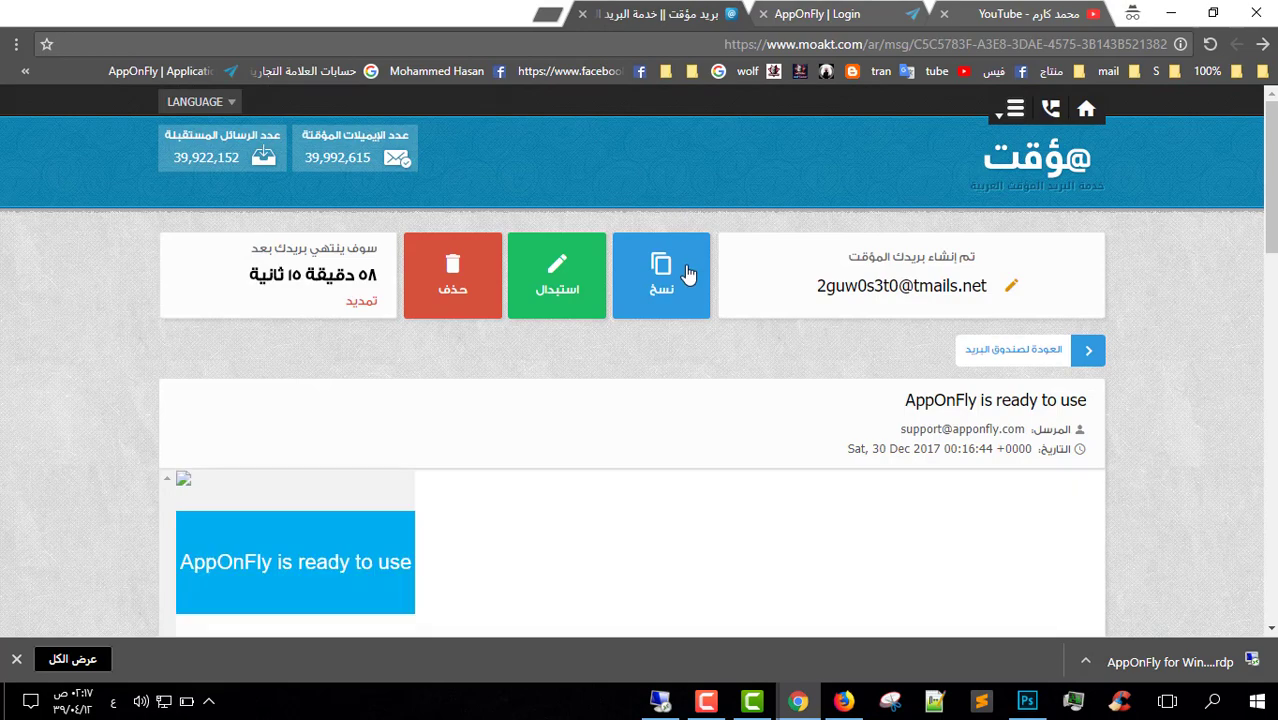
Copy the account password from the login details in the message and return to the remote desktop credentials prompt
{"action": "scroll", "coordinate": [456, 362], "scroll_direction": "down", "scroll_amount": 6}
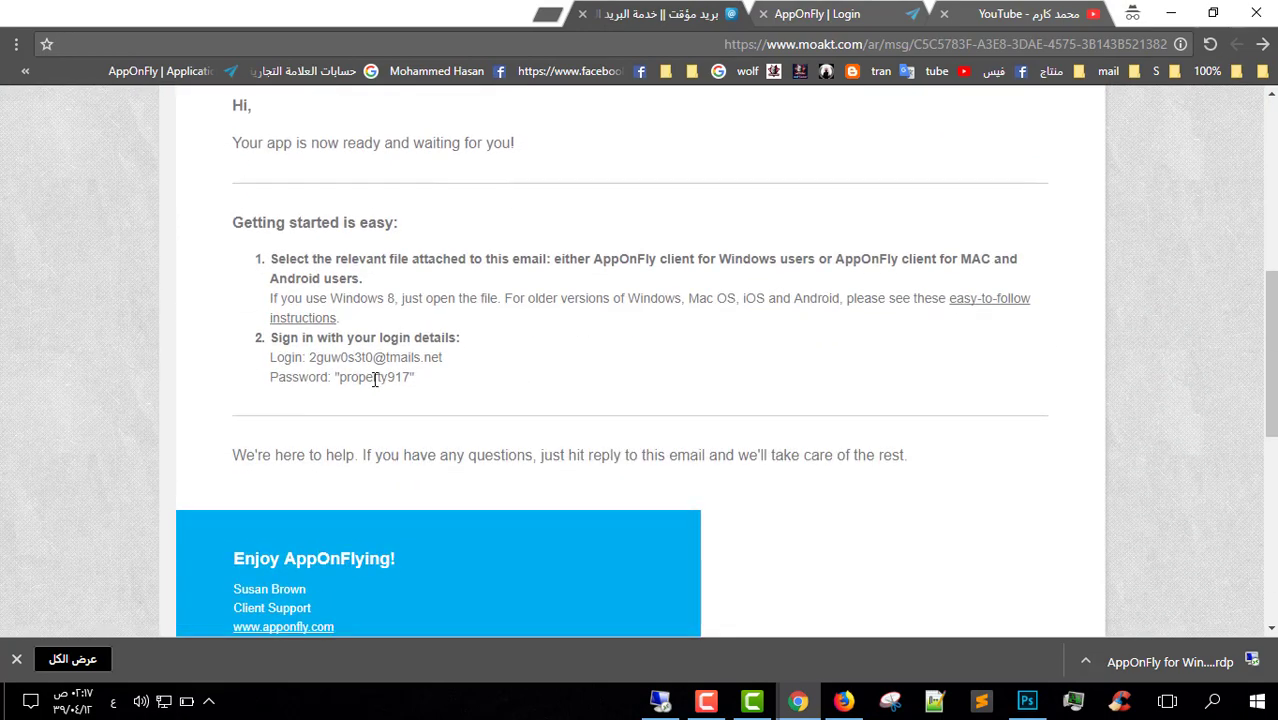
{"action": "double_click", "coordinate": [375, 379]}
{"action": "left_click", "coordinate": [272, 380]}
{"action": "double_click", "coordinate": [314, 378]}
{"action": "left_click", "coordinate": [385, 357]}
{"action": "double_click", "coordinate": [369, 377]}
{"action": "left_click", "coordinate": [1170, 13]}
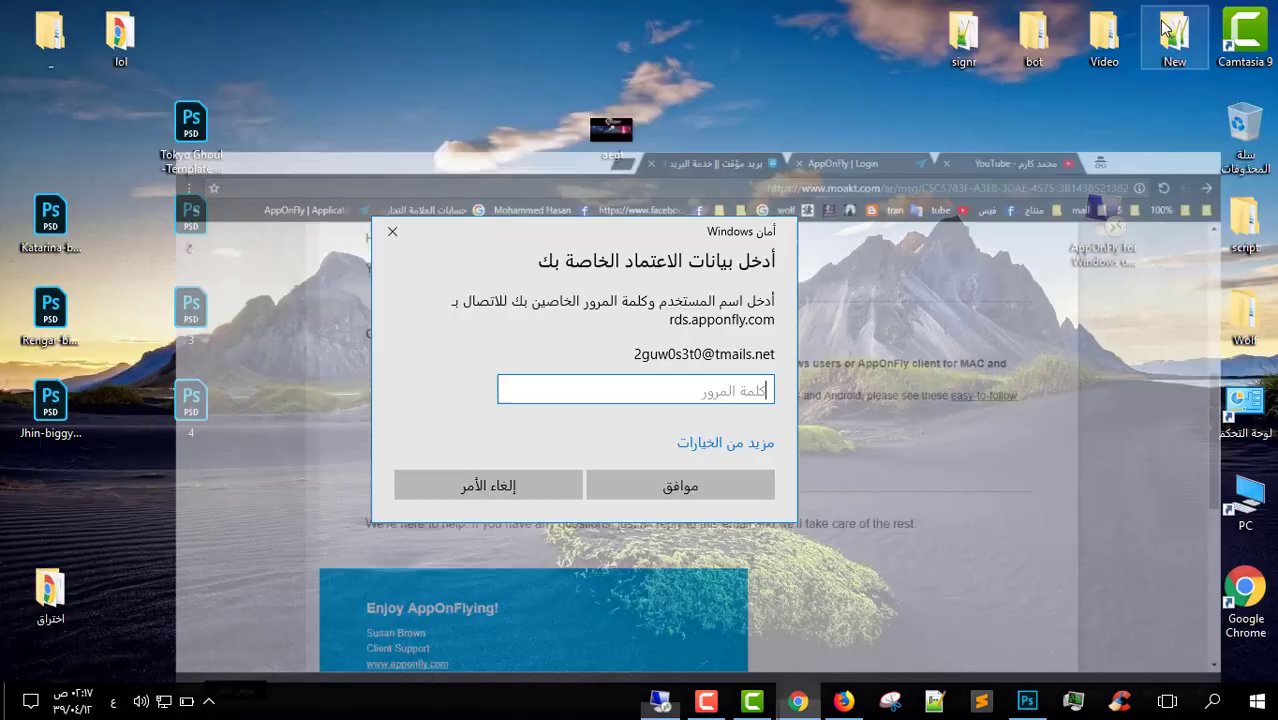
Paste the account password into the Windows Security prompt and confirm the connection to rds.apponfly.com
{"action": "key", "text": "ctrl+v"}
{"action": "left_click", "coordinate": [670, 484]}
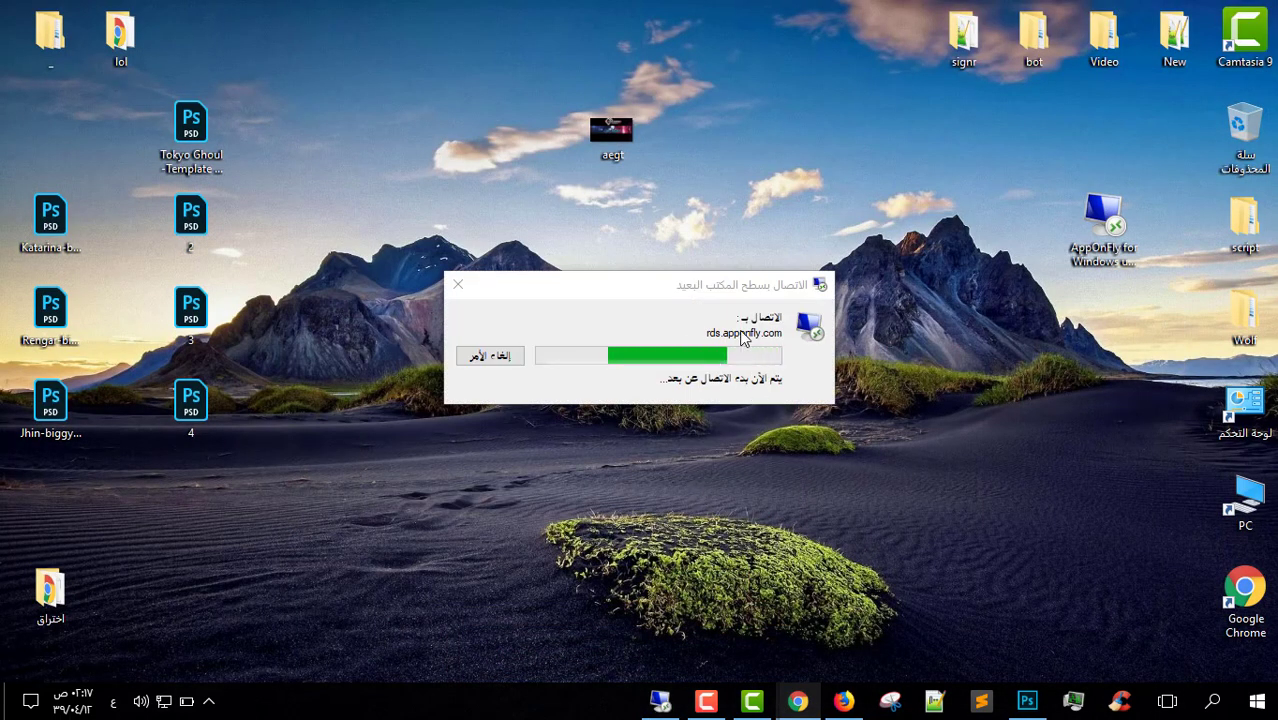
{"action": "left_click_drag", "start_coordinate": [737, 290], "coordinate": [781, 267]}
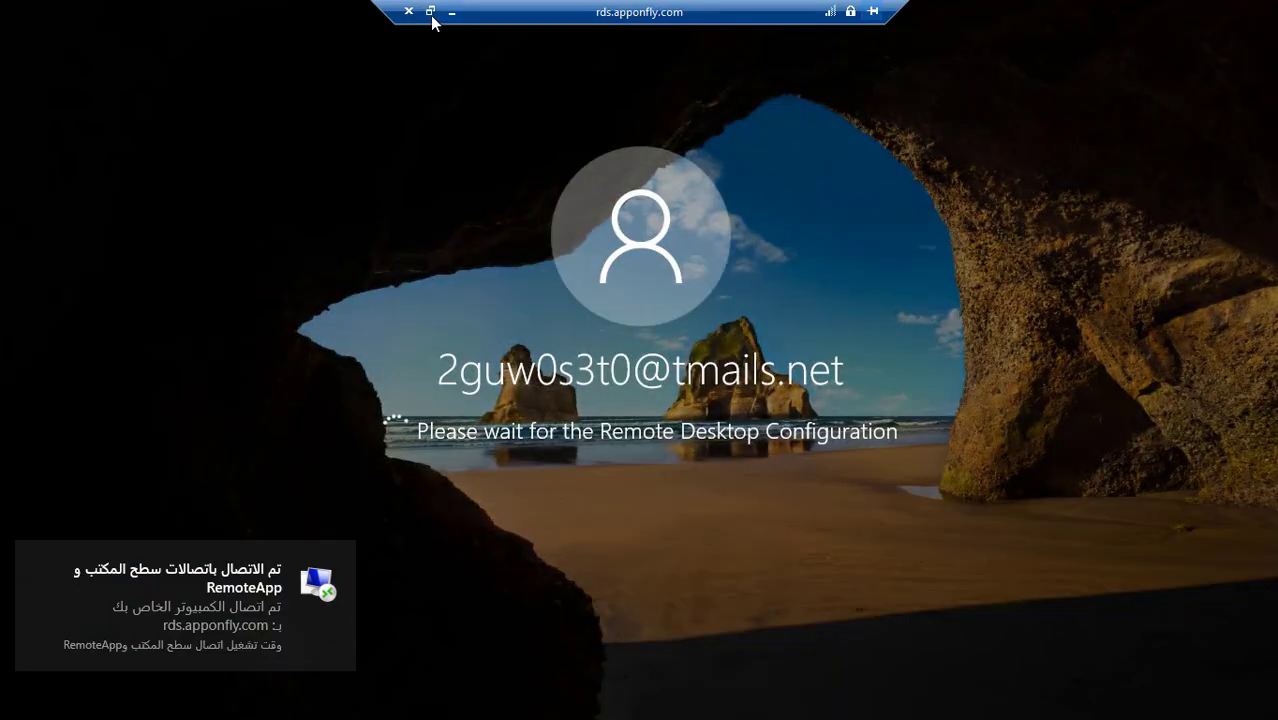
Take the remote session out of full screen, then enlarge and reposition its window to cover most of the desktop
{"action": "left_click", "coordinate": [430, 11]}
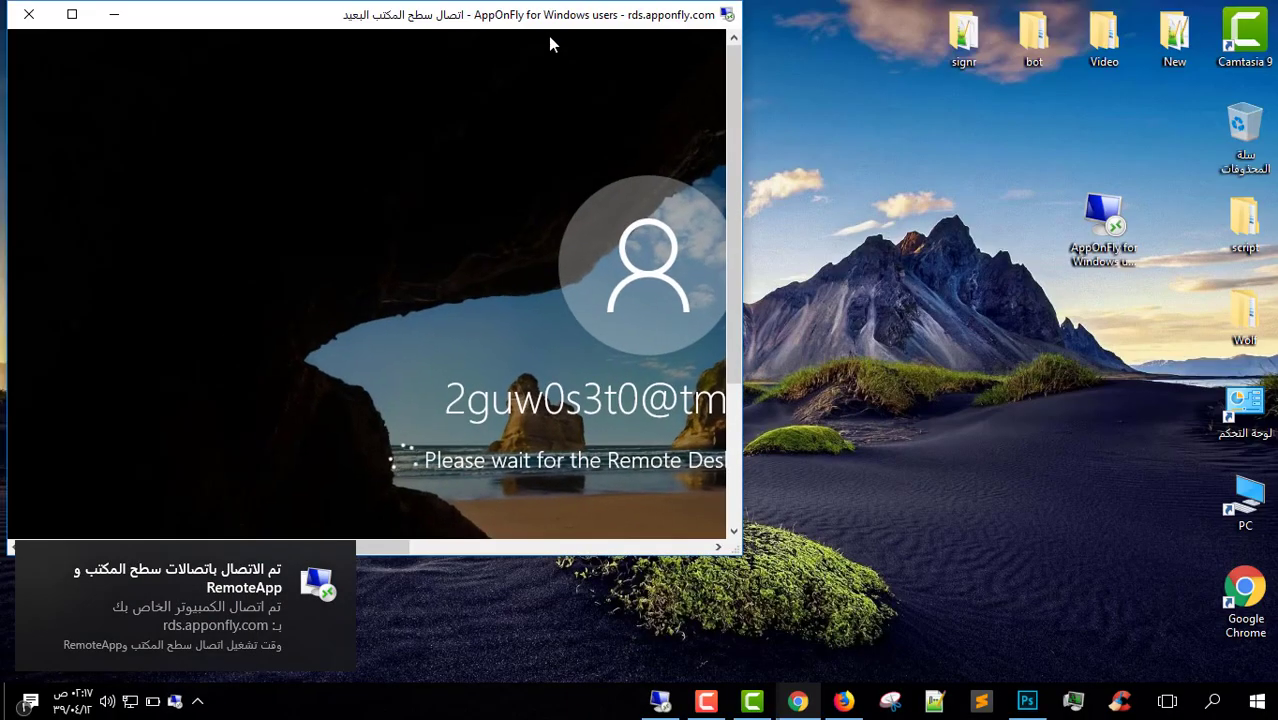
{"action": "left_click_drag", "start_coordinate": [736, 538], "coordinate": [1208, 652]}
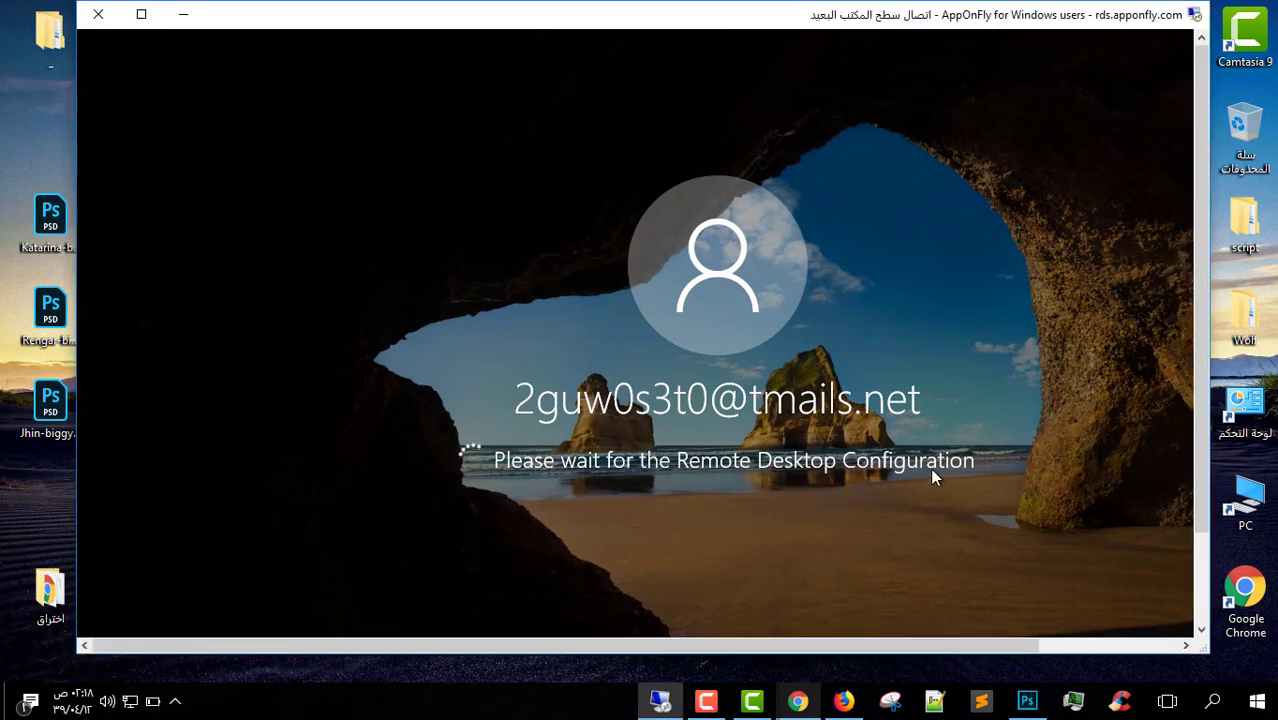
{"action": "left_click_drag", "start_coordinate": [455, 20], "coordinate": [390, 28]}
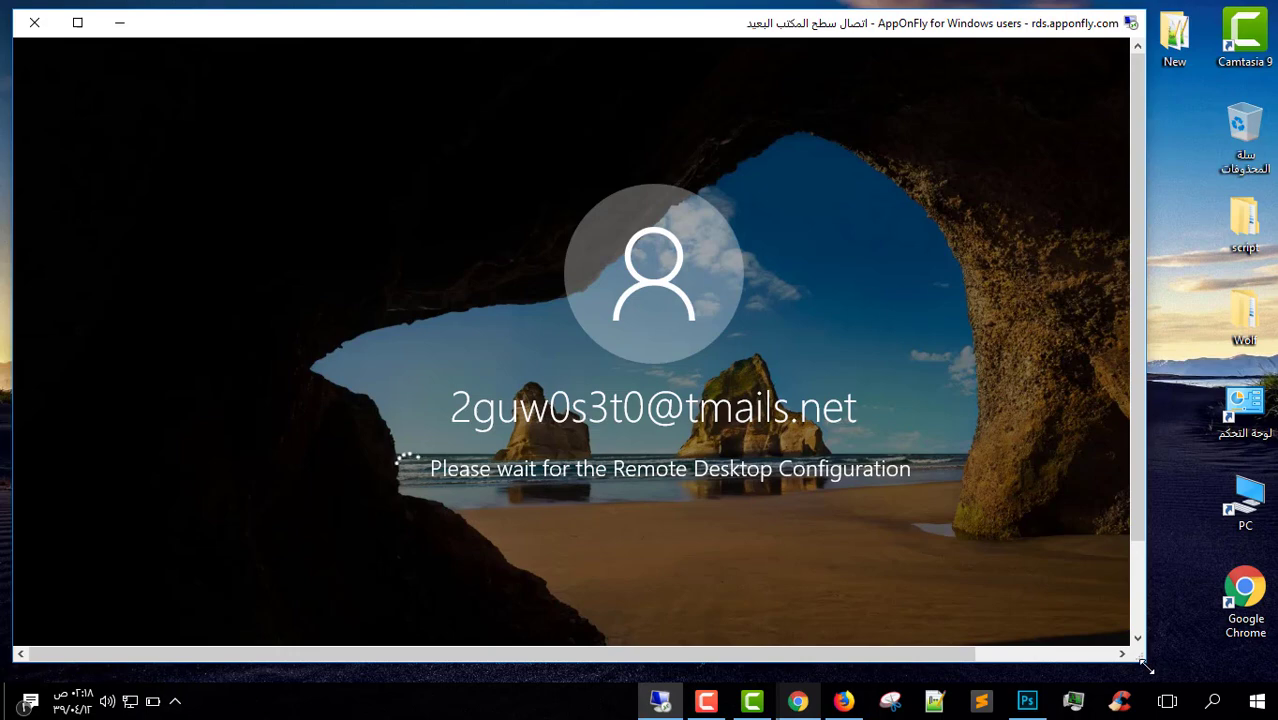
{"action": "left_click_drag", "start_coordinate": [1150, 665], "coordinate": [1215, 662]}
{"action": "mouse_move", "coordinate": [797, 701]}
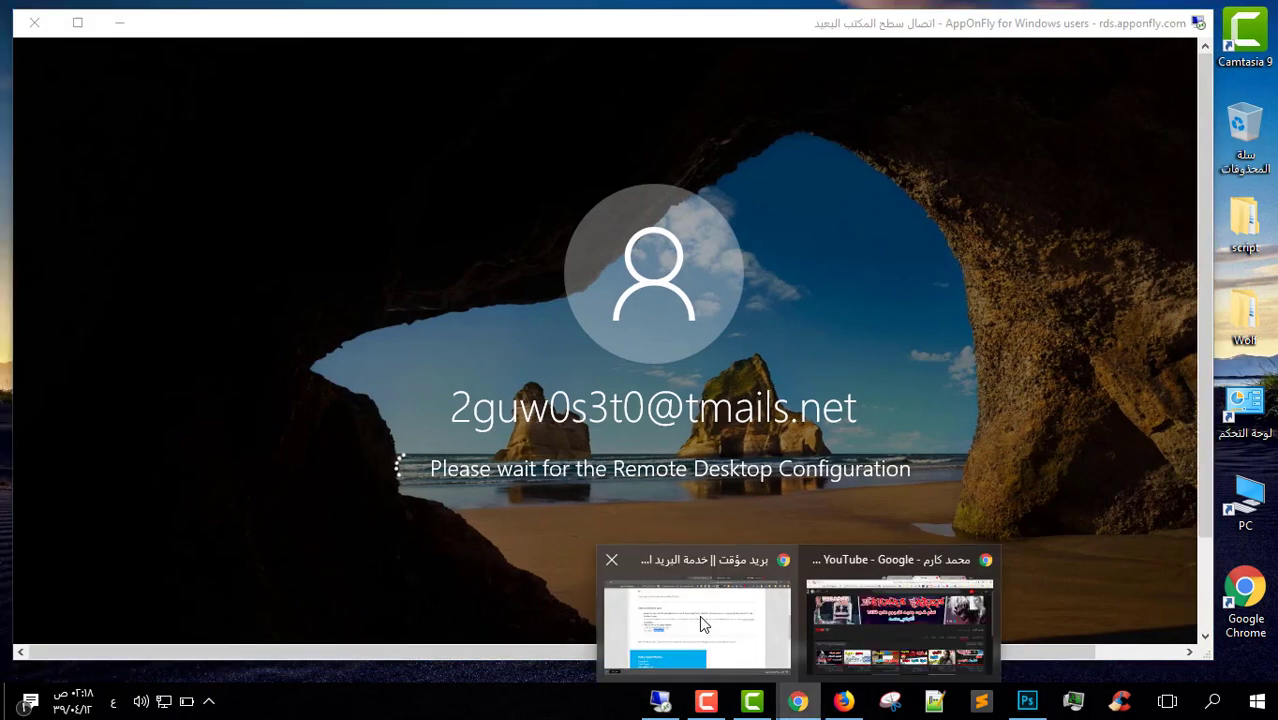
{"action": "left_click", "coordinate": [699, 615]}
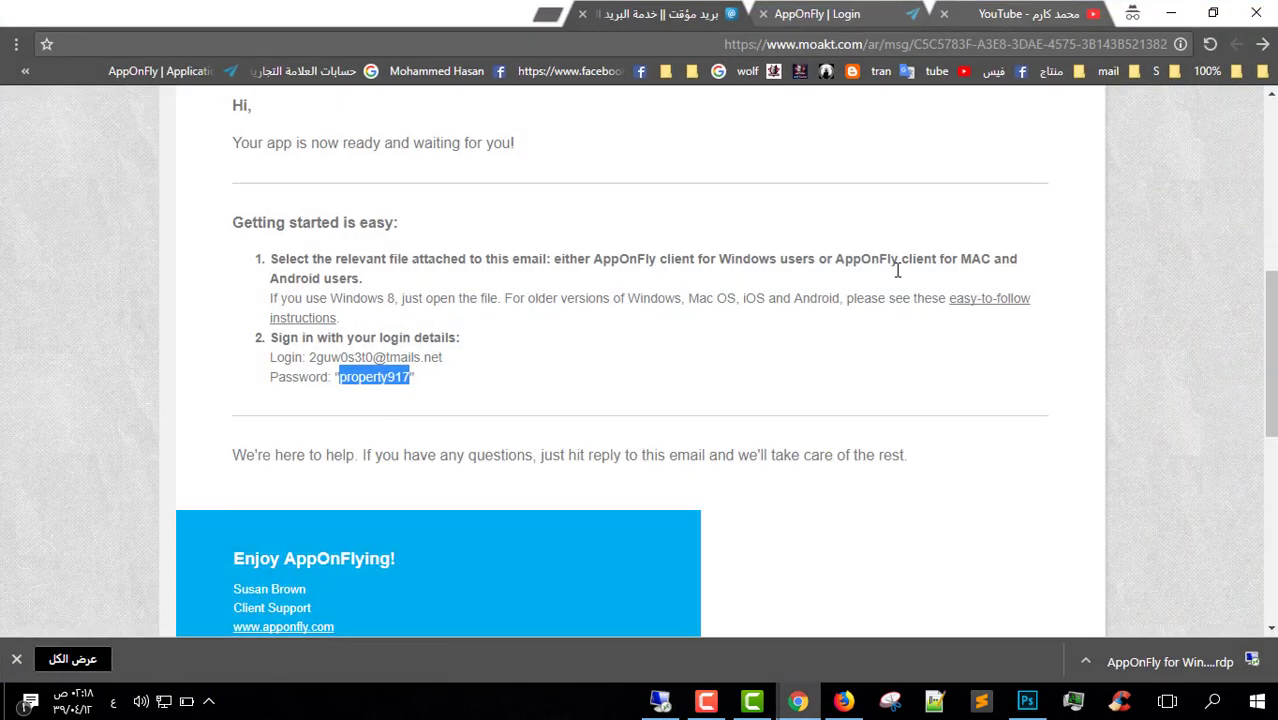
{"action": "left_click", "coordinate": [1171, 13]}
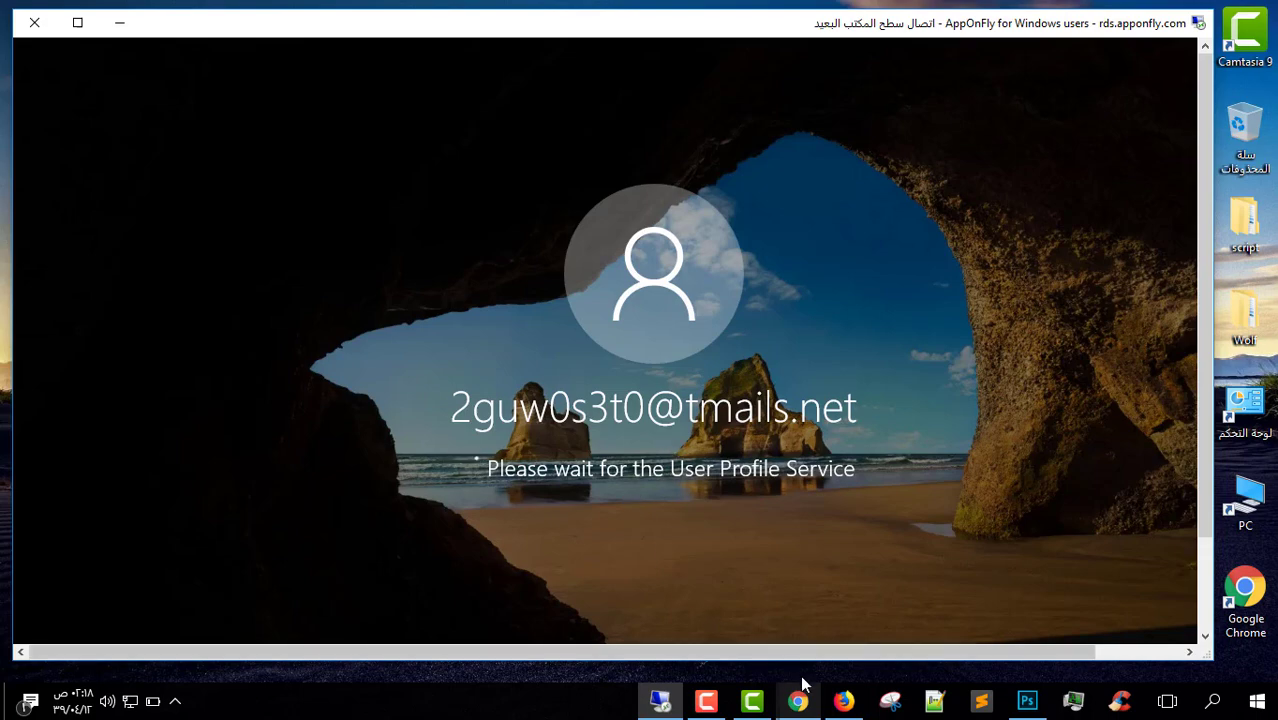
{"action": "mouse_move", "coordinate": [803, 700]}
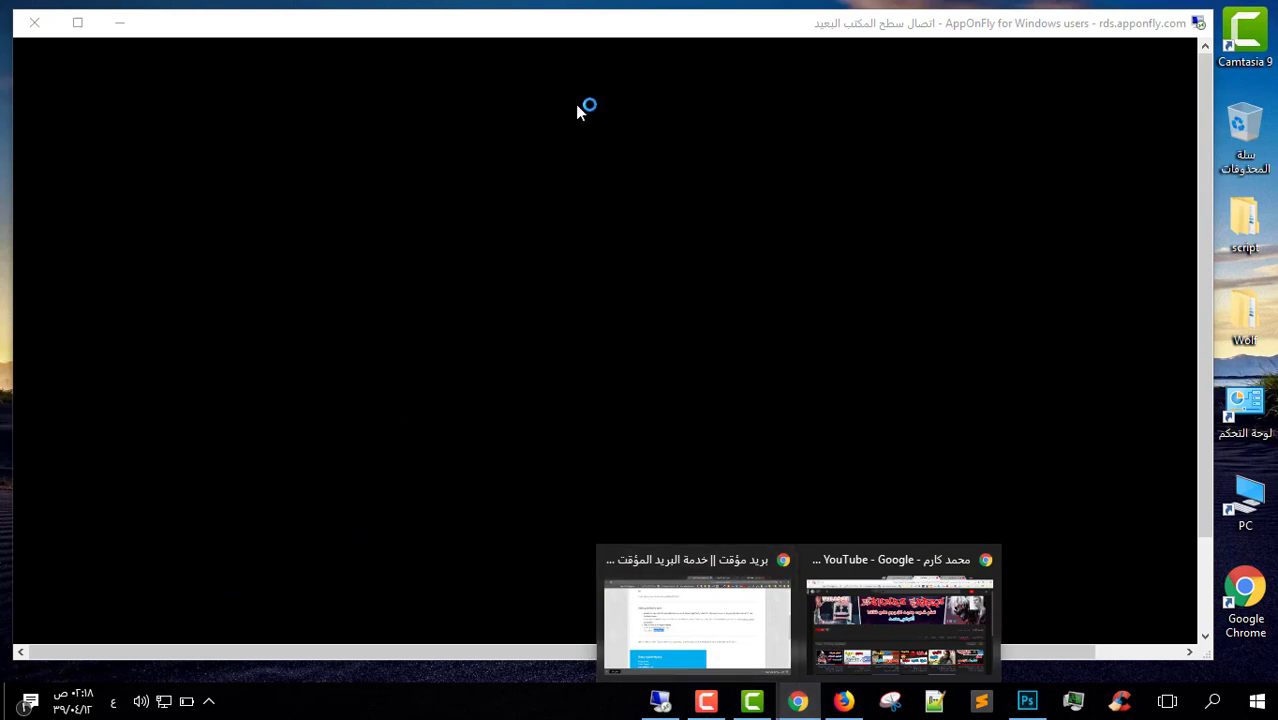
Switch the remote session to full screen and open Google Chrome from the remote desktop, moving its window clear of the desktop icons
{"action": "left_click_drag", "start_coordinate": [648, 34], "coordinate": [700, 25]}
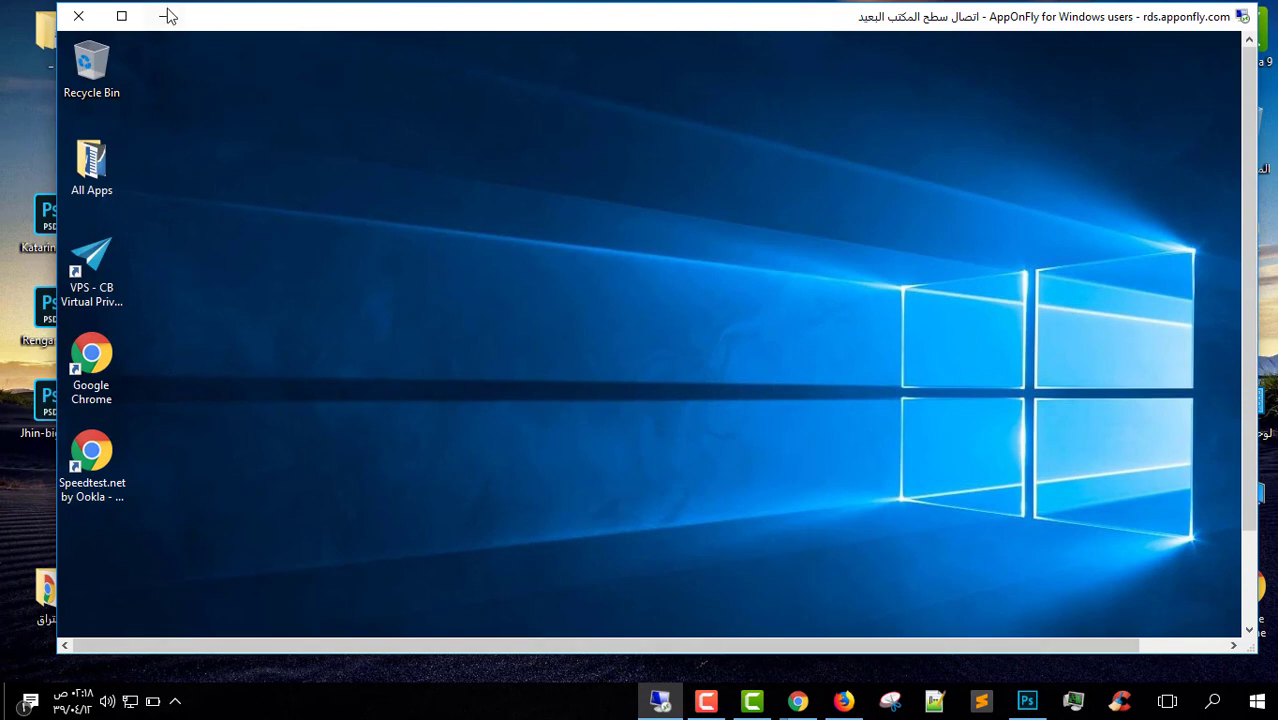
{"action": "left_click", "coordinate": [121, 16]}
{"action": "left_click_drag", "start_coordinate": [288, 230], "coordinate": [860, 582]}
{"action": "double_click", "coordinate": [34, 330]}
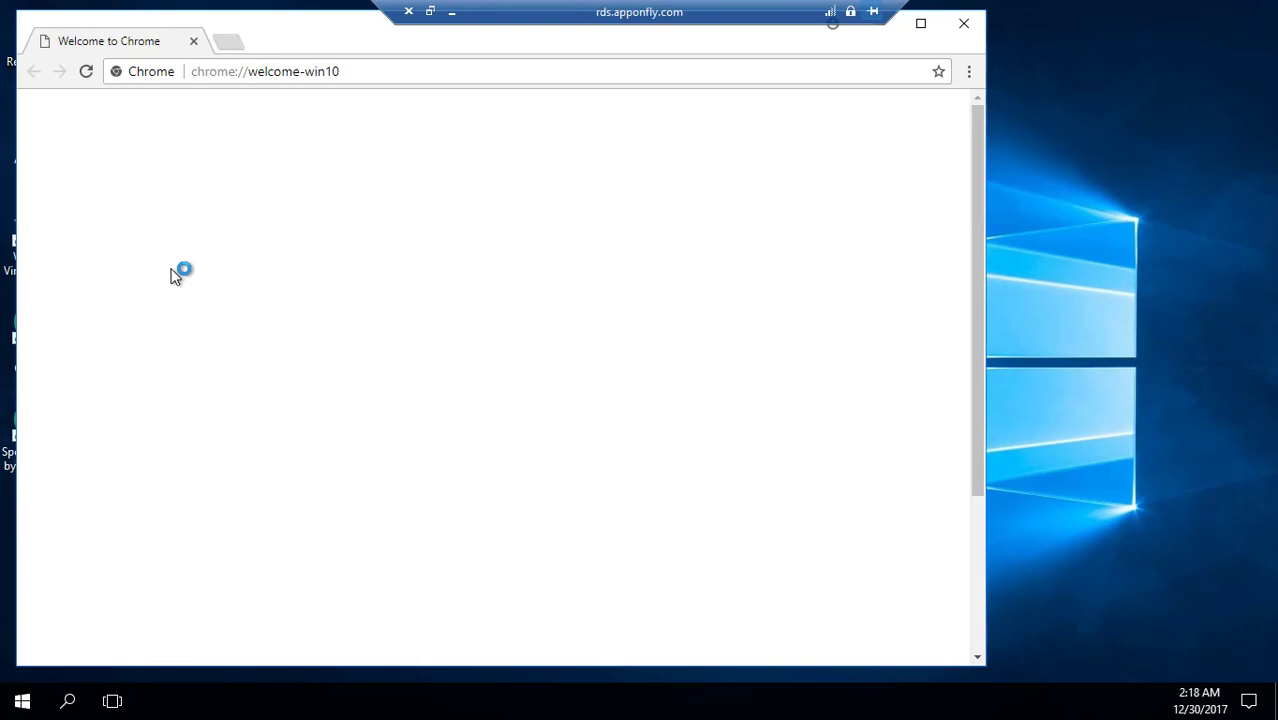
{"action": "left_click_drag", "start_coordinate": [314, 29], "coordinate": [608, 57]}
{"action": "scroll", "coordinate": [506, 194], "scroll_direction": "down", "scroll_amount": 2}
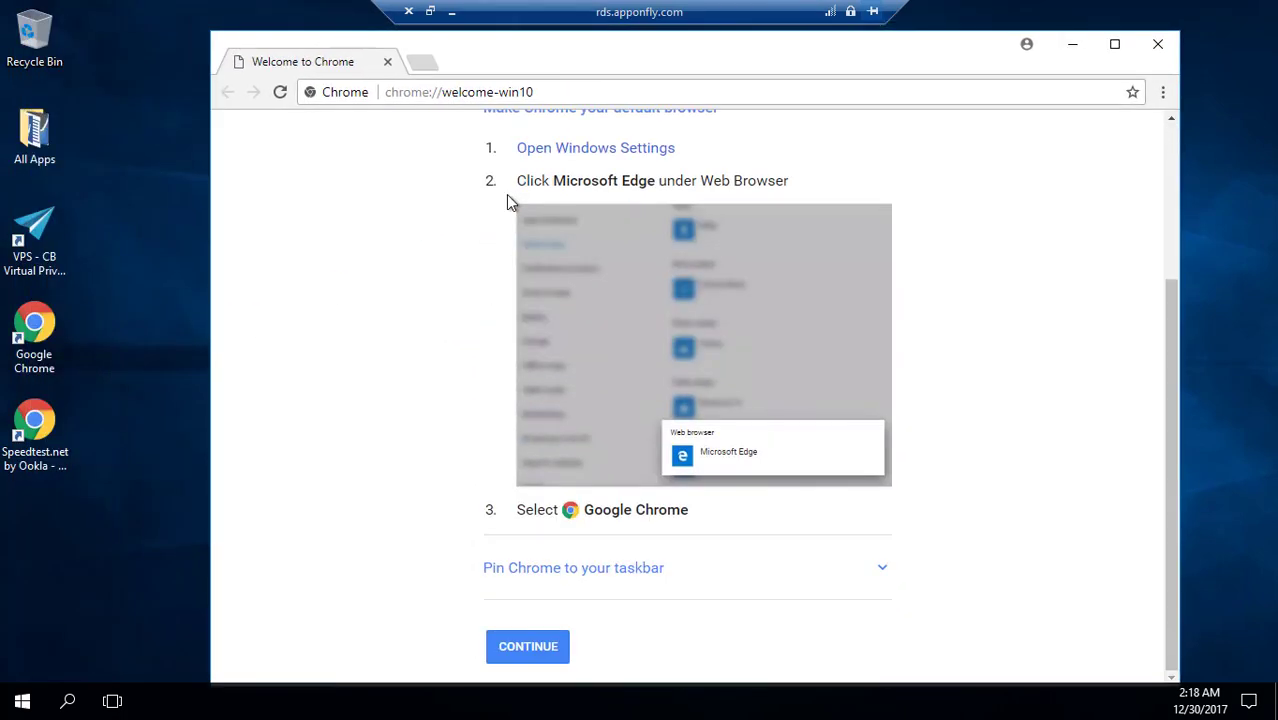
Search Google for "يوتيوب" in the remote browser and open the YouTube site from the results
{"action": "left_click", "coordinate": [471, 89]}
{"action": "type", "text": "يوتيوب"}
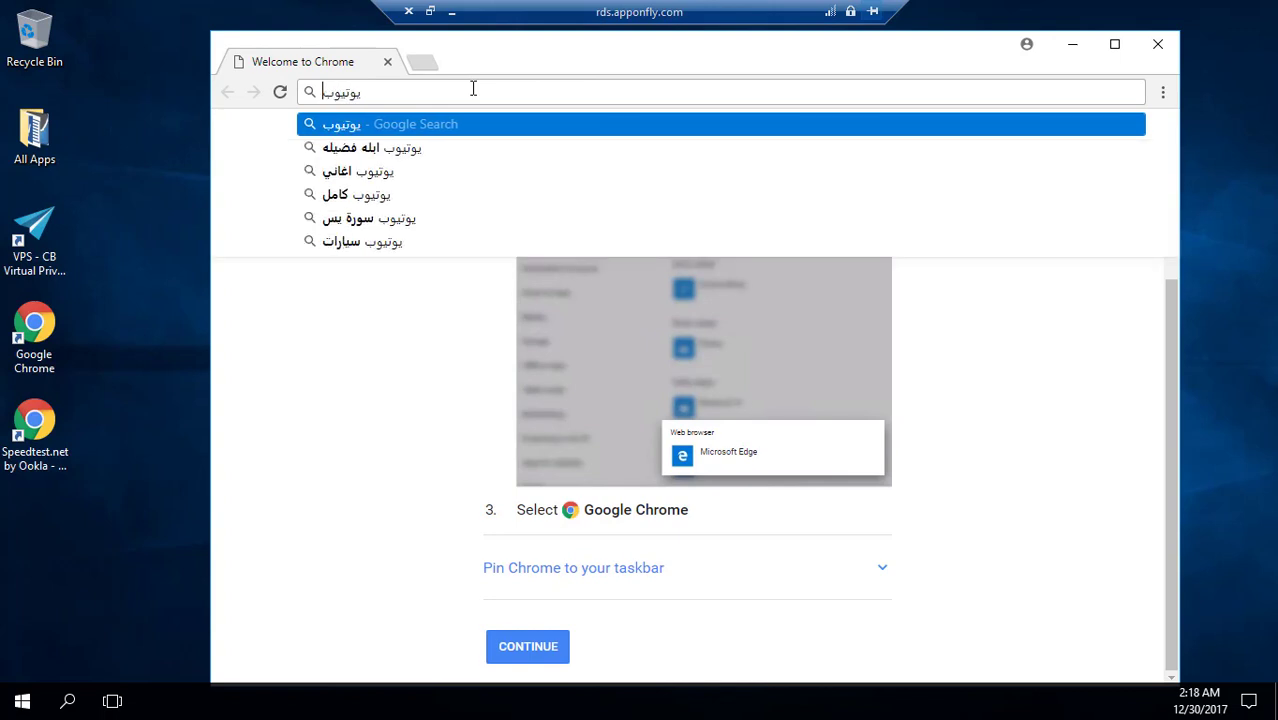
{"action": "key", "text": "Return"}
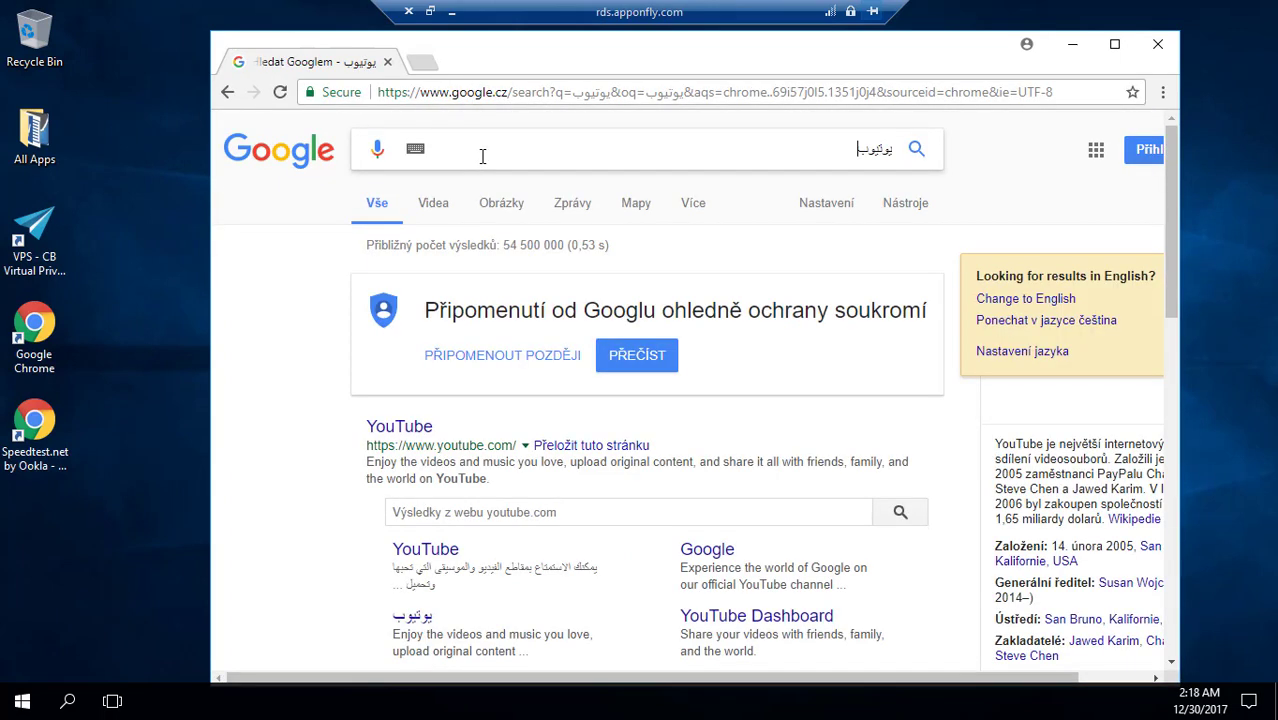
{"action": "left_click", "coordinate": [420, 426]}
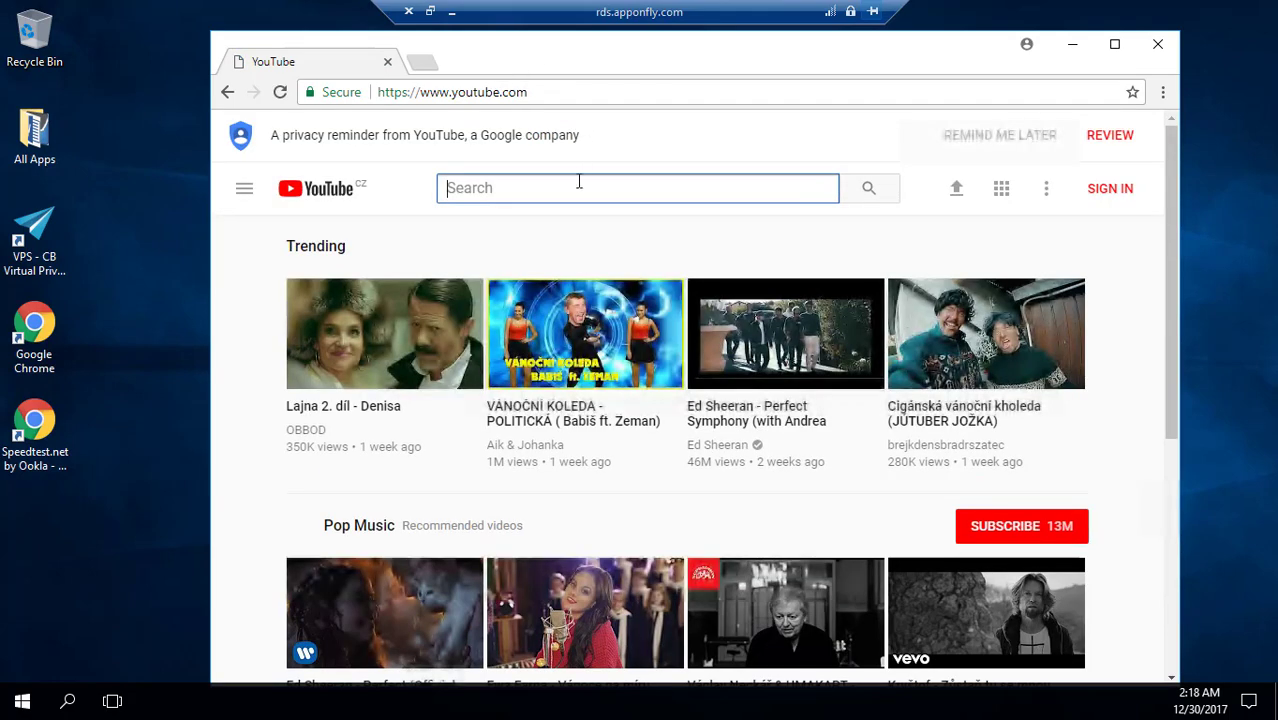
Search YouTube for the channel owner's name followed by "تهكير"
{"action": "left_click", "coordinate": [586, 187]}
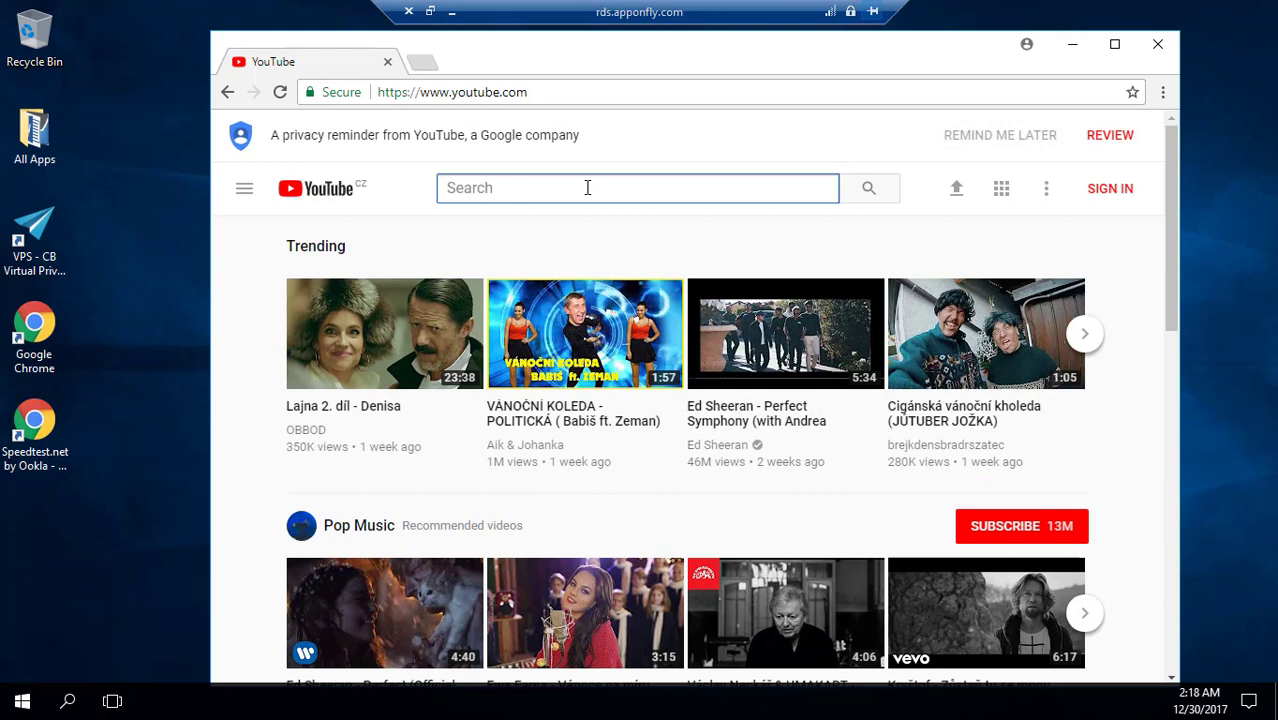
{"action": "type", "text": "ا"}
{"action": "key", "text": "BackSpace"}
{"action": "type", "text": "مح"}
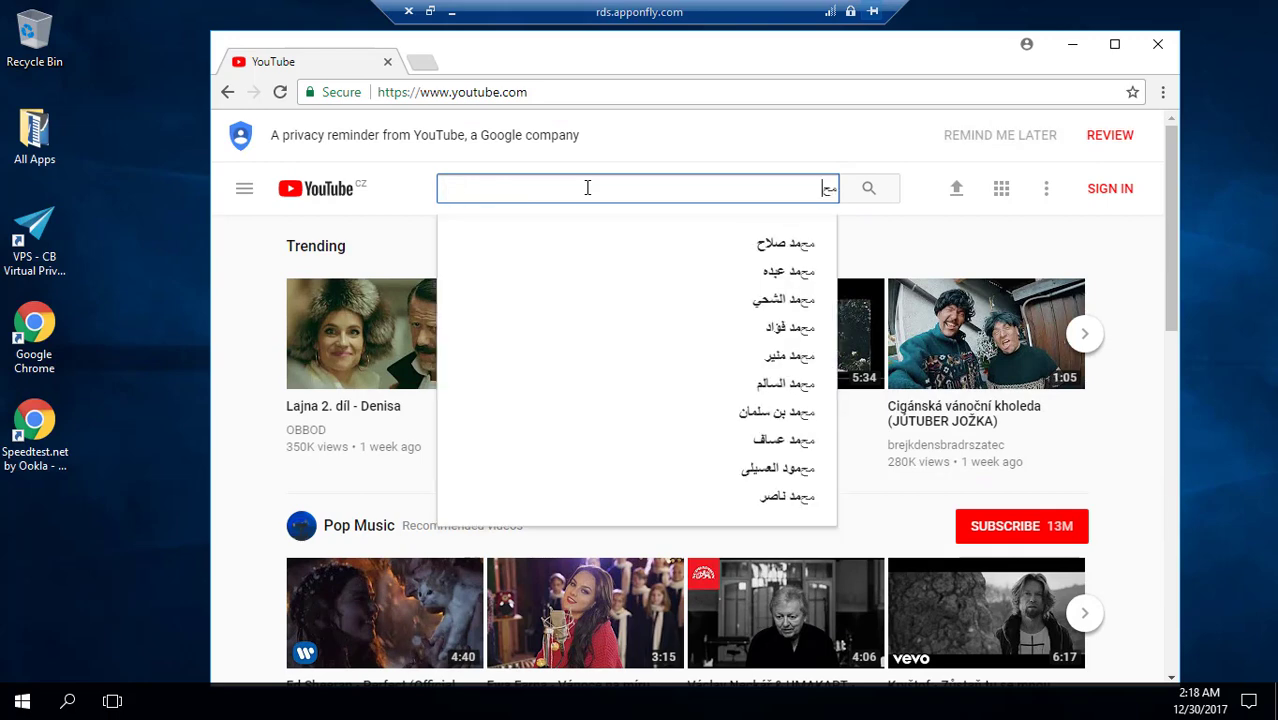
{"action": "type", "text": "مد كارم"}
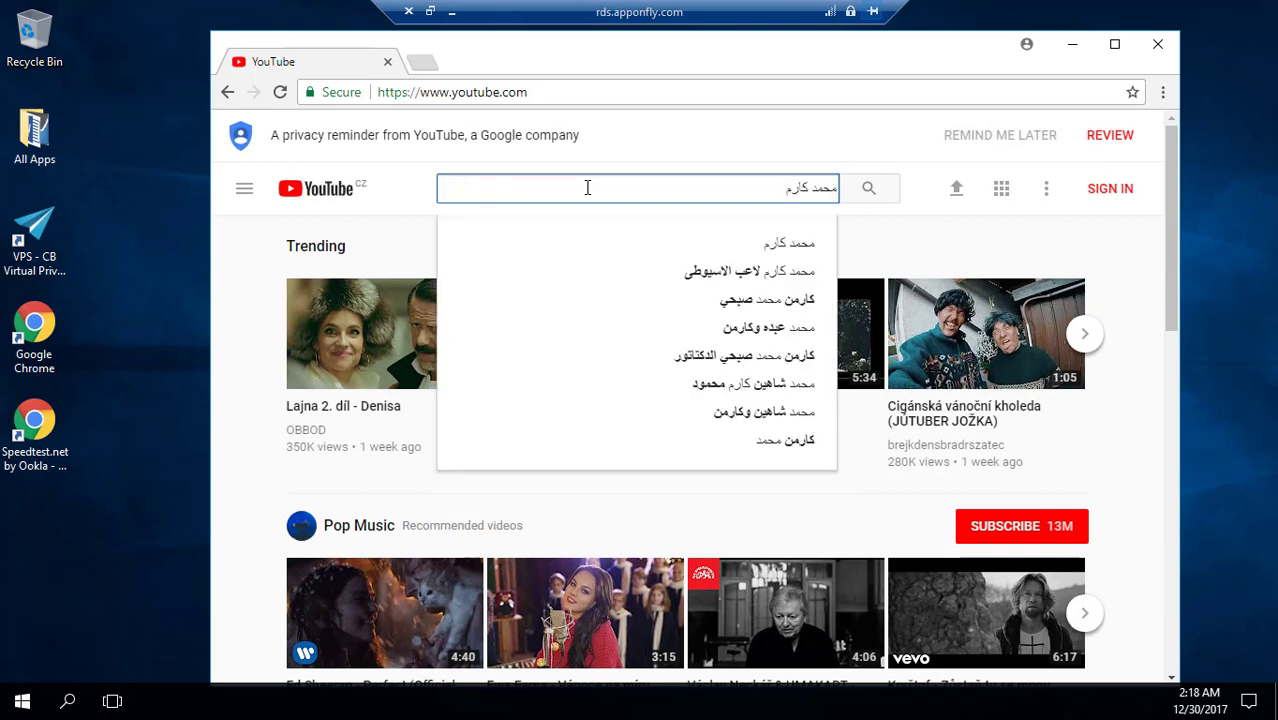
{"action": "type", "text": " تهكير"}
{"action": "key", "text": "Return"}
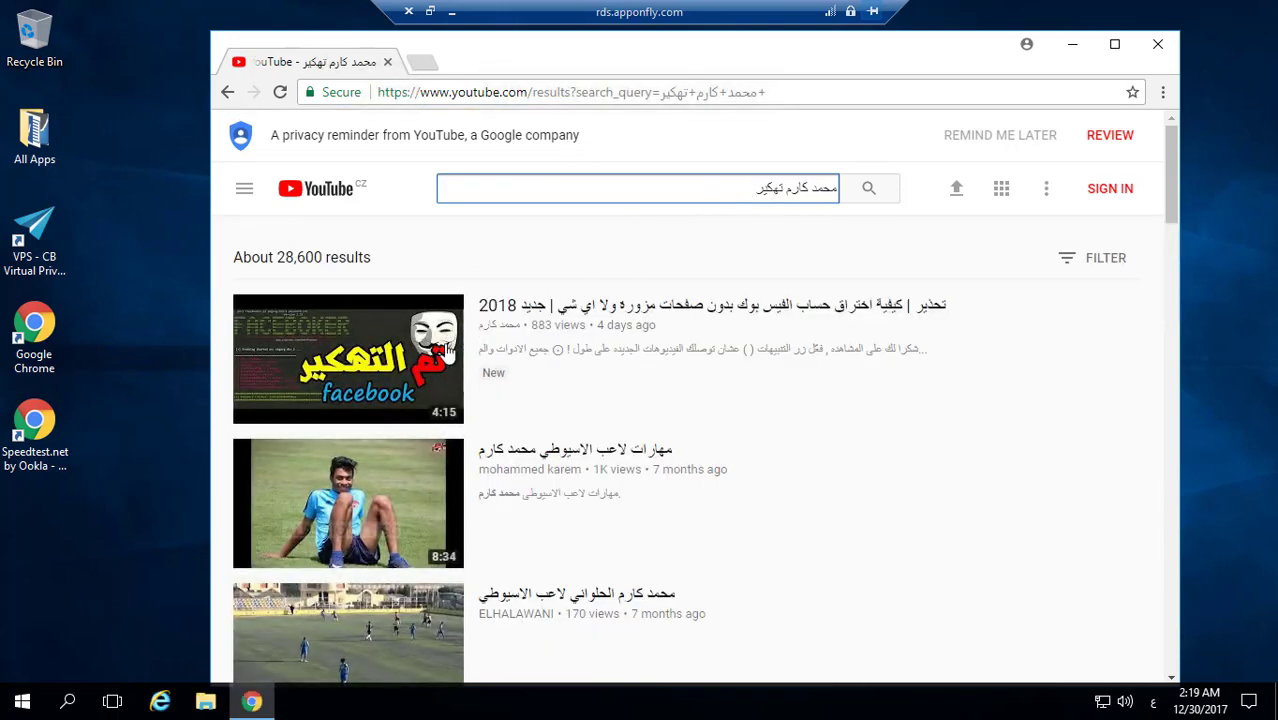
Play the first video in the YouTube results and look over its description and comments
{"action": "left_click", "coordinate": [420, 354]}
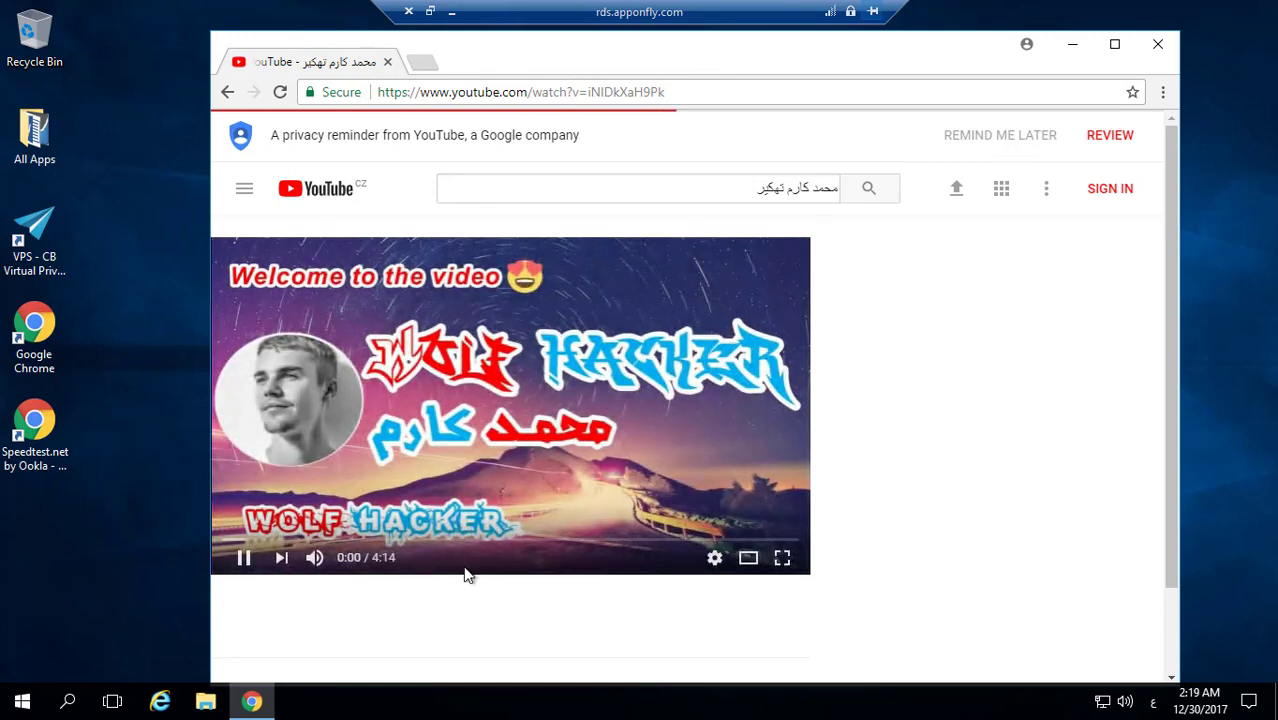
{"action": "scroll", "coordinate": [577, 405], "scroll_direction": "down", "scroll_amount": 1}
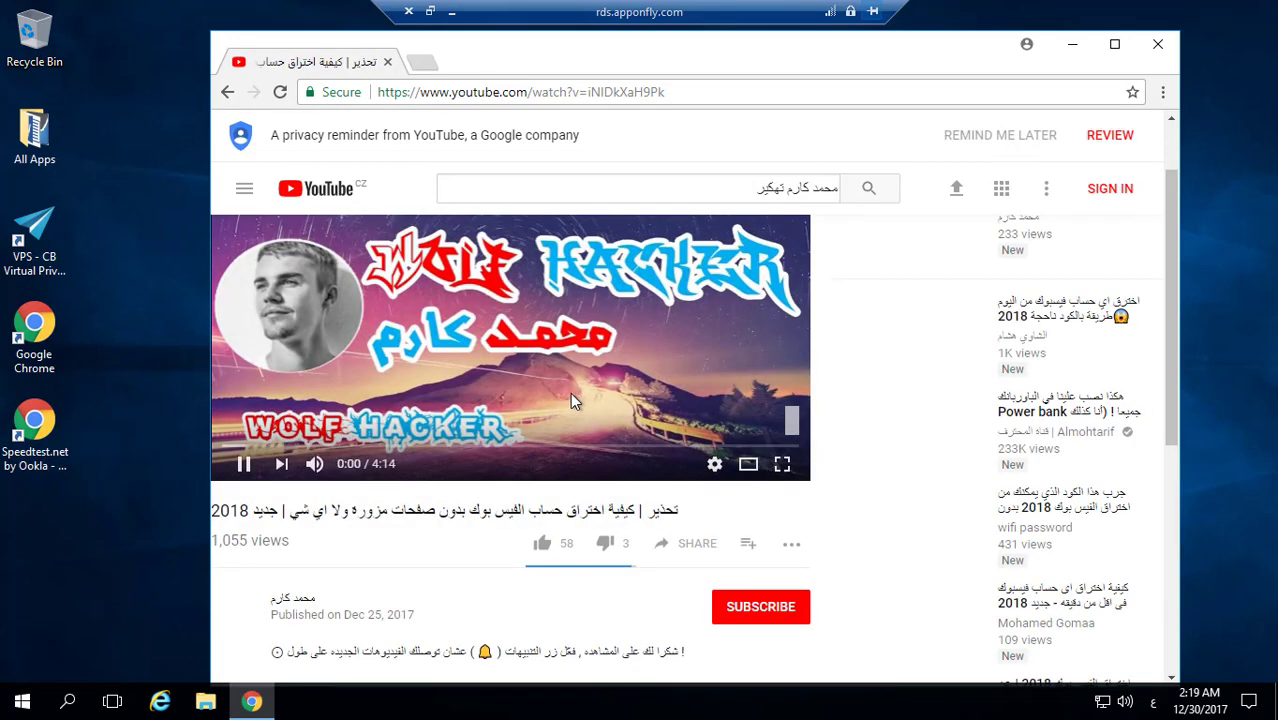
{"action": "scroll", "coordinate": [548, 352], "scroll_direction": "down", "scroll_amount": 2}
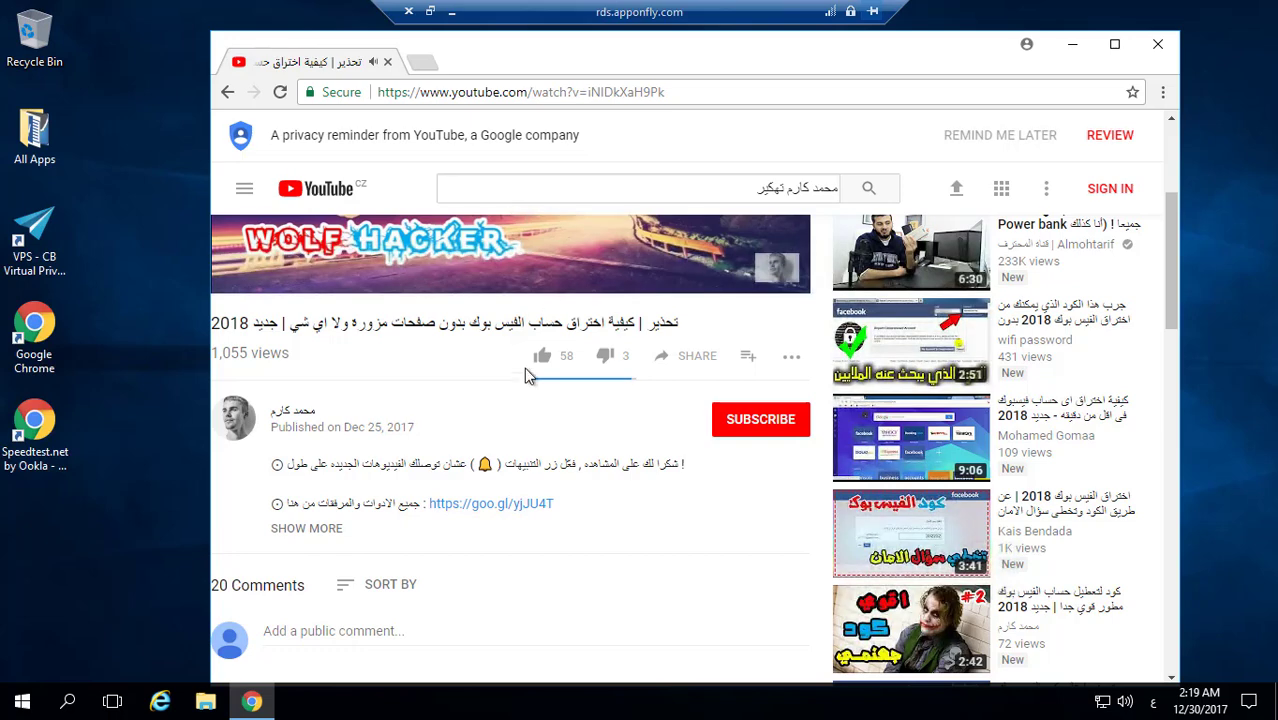
{"action": "scroll", "coordinate": [516, 378], "scroll_direction": "up", "scroll_amount": 2}
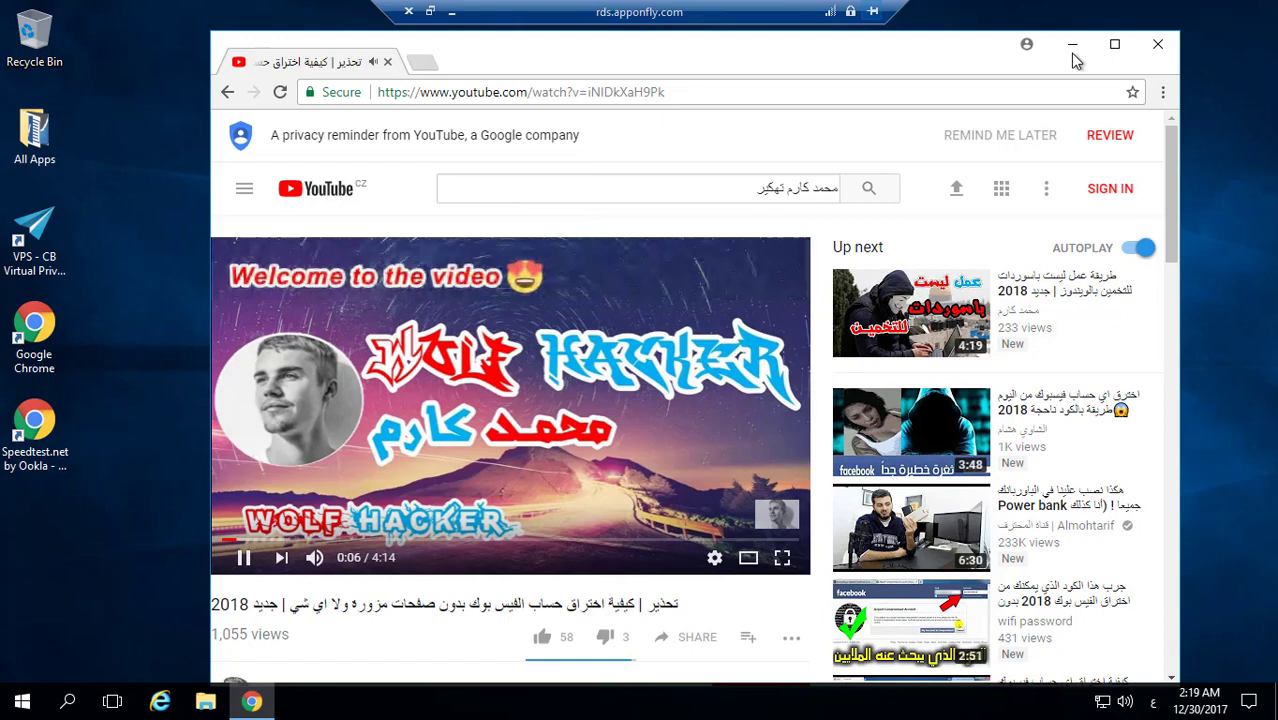
Minimize the remote browser and return the remote session from full screen to a movable window
{"action": "left_click", "coordinate": [1072, 44]}
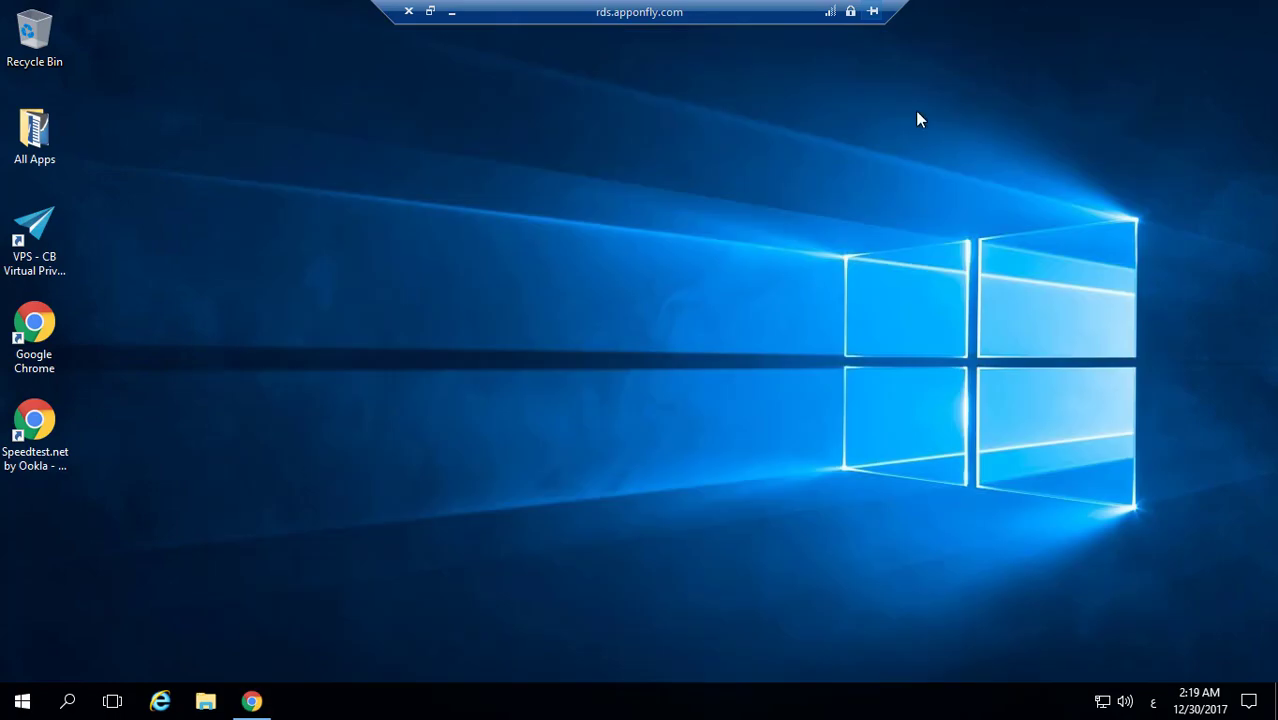
{"action": "left_click", "coordinate": [430, 11]}
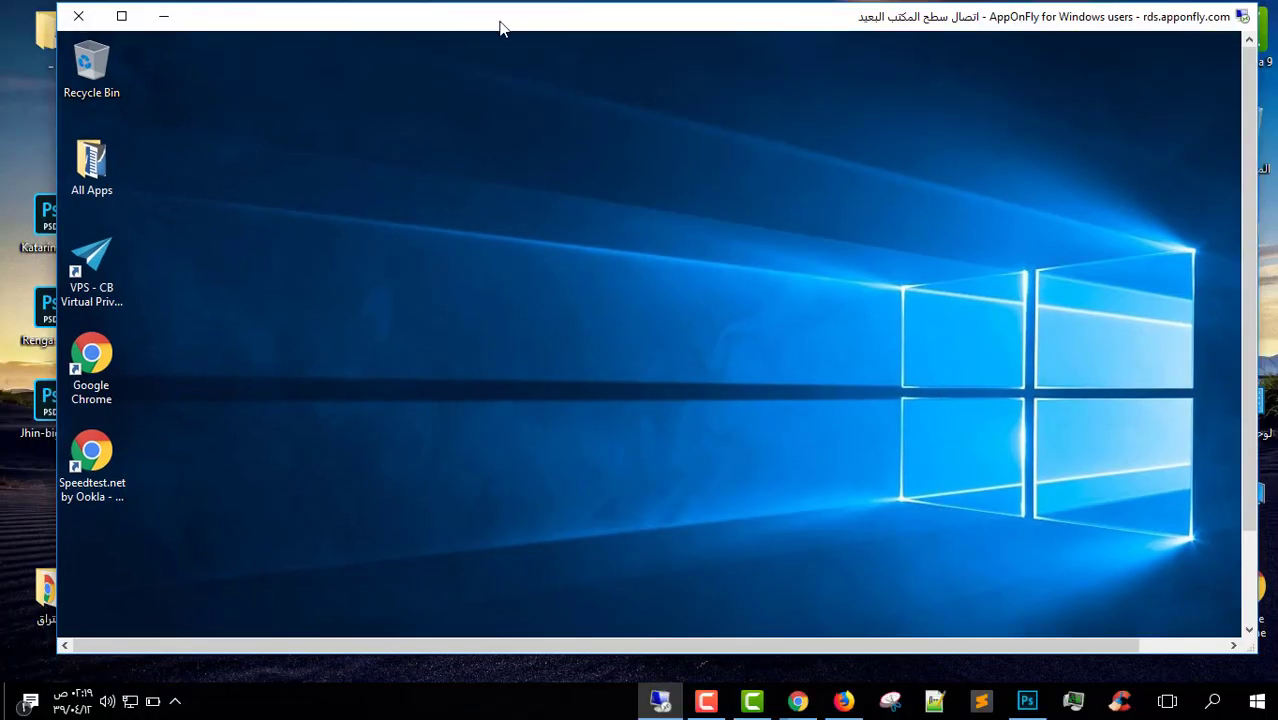
{"action": "mouse_move", "coordinate": [518, 30]}
{"action": "left_mouse_down"}
{"action": "mouse_move", "coordinate": [470, 26]}
{"action": "mouse_move", "coordinate": [514, 26]}
{"action": "left_mouse_up"}
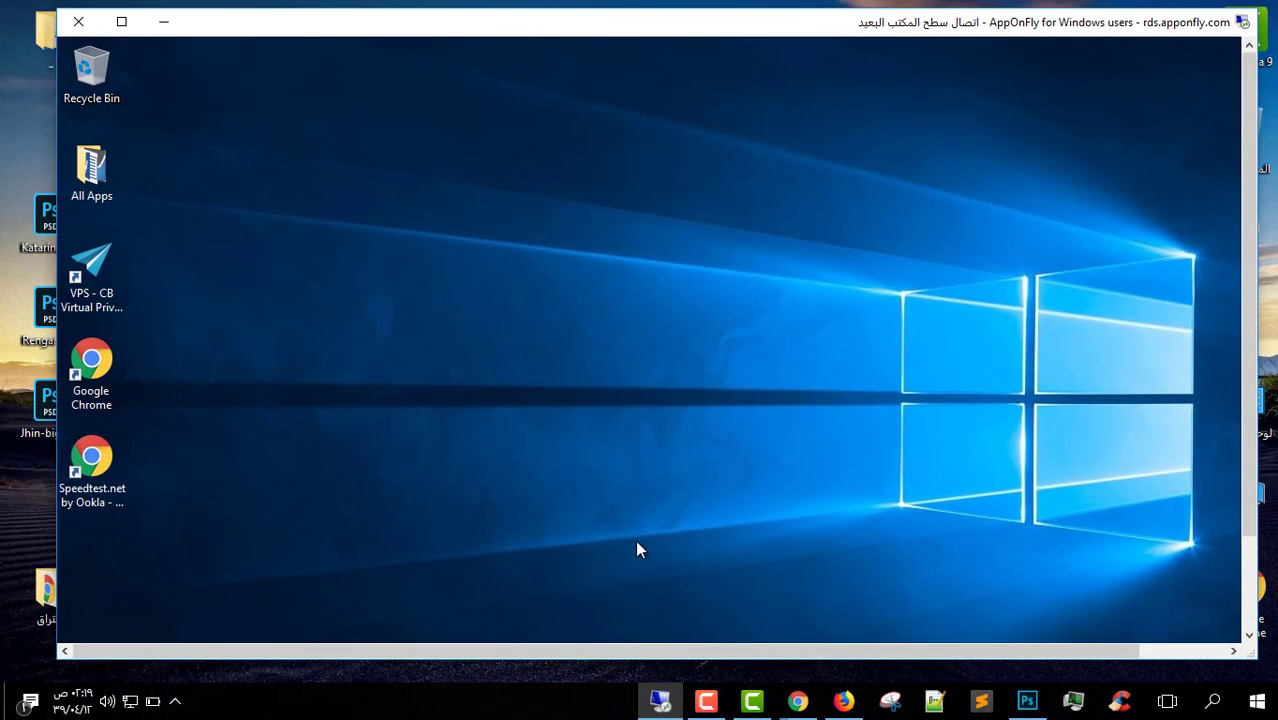
Switch to the local Chrome window with the YouTube channel and look through its list of uploaded videos
{"action": "left_click", "coordinate": [797, 701]}
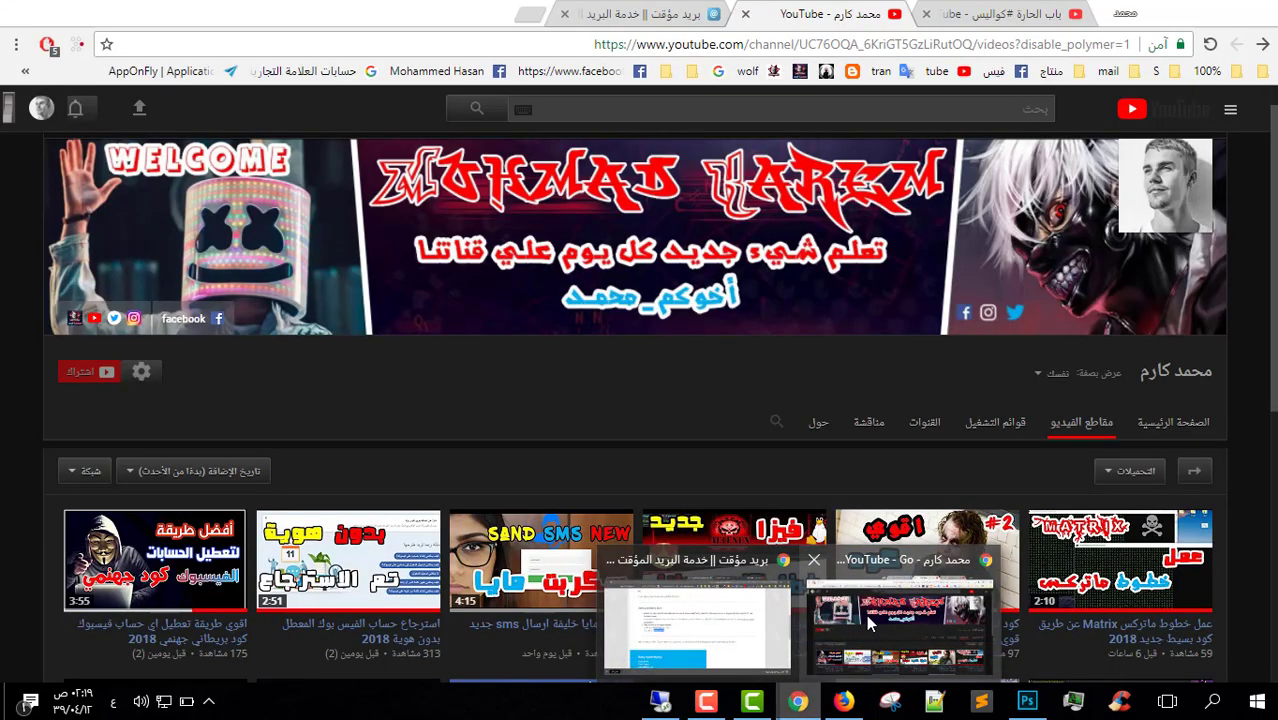
{"action": "left_click", "coordinate": [866, 614]}
{"action": "key", "text": "ctrl+l"}
{"action": "scroll", "coordinate": [494, 397], "scroll_direction": "down", "scroll_amount": 2}
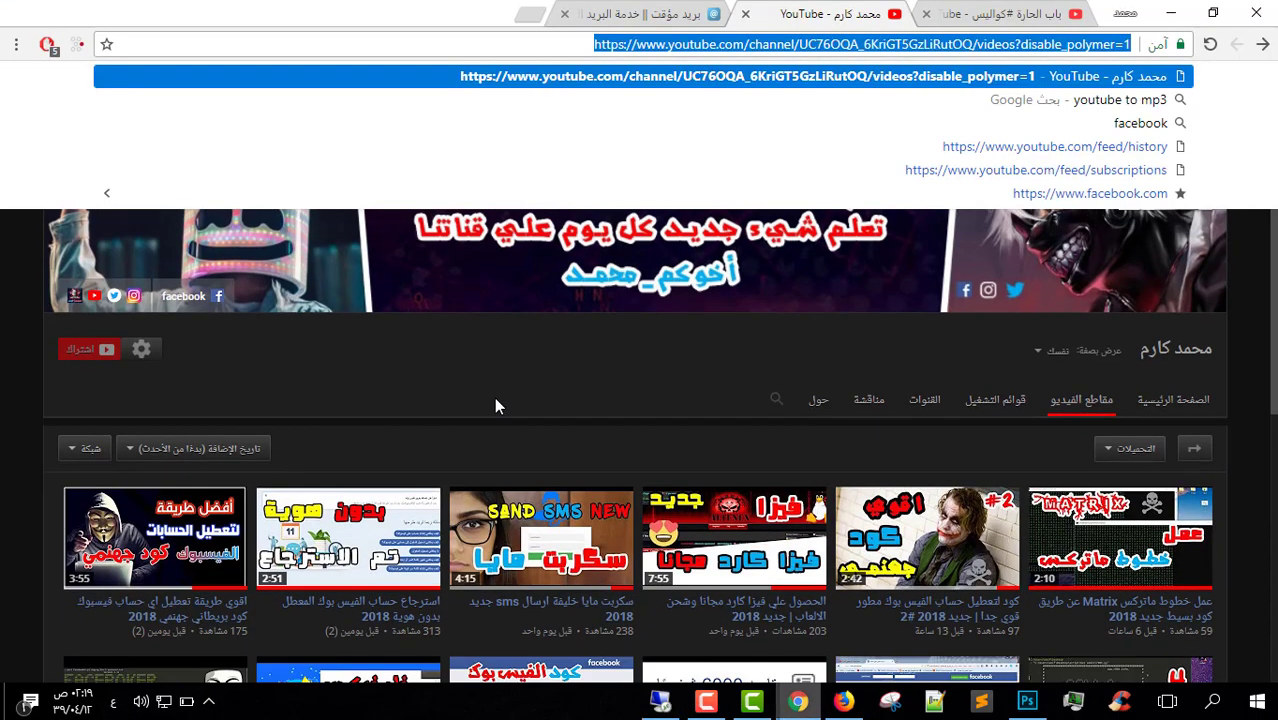
{"action": "left_click", "coordinate": [588, 258]}
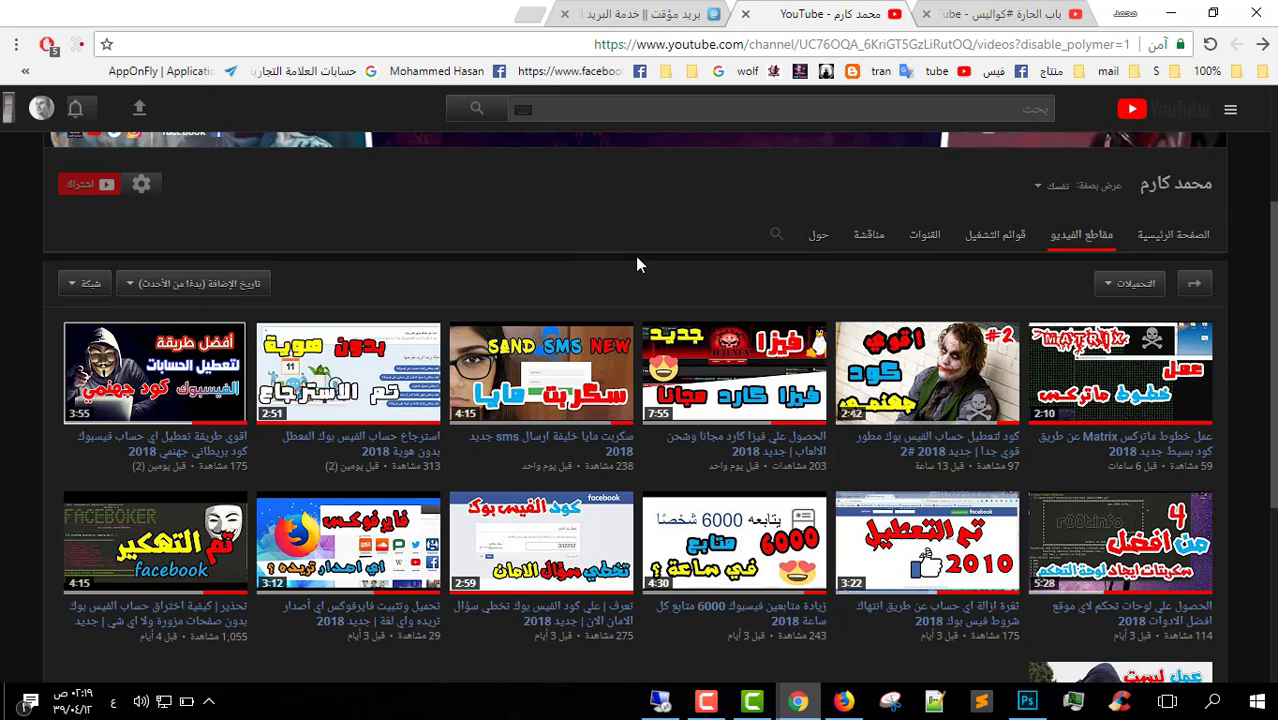
{"action": "scroll", "coordinate": [637, 280], "scroll_direction": "down", "scroll_amount": 3}
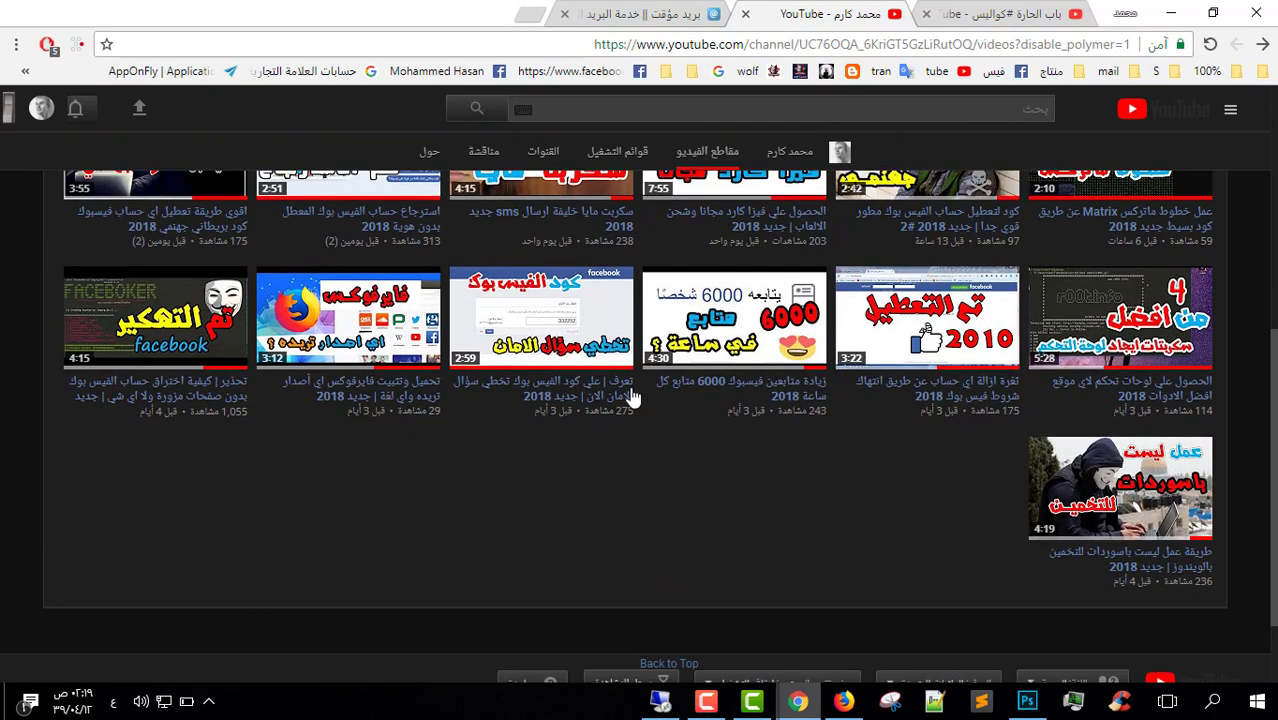
{"action": "scroll", "coordinate": [620, 452], "scroll_direction": "up", "scroll_amount": 5}
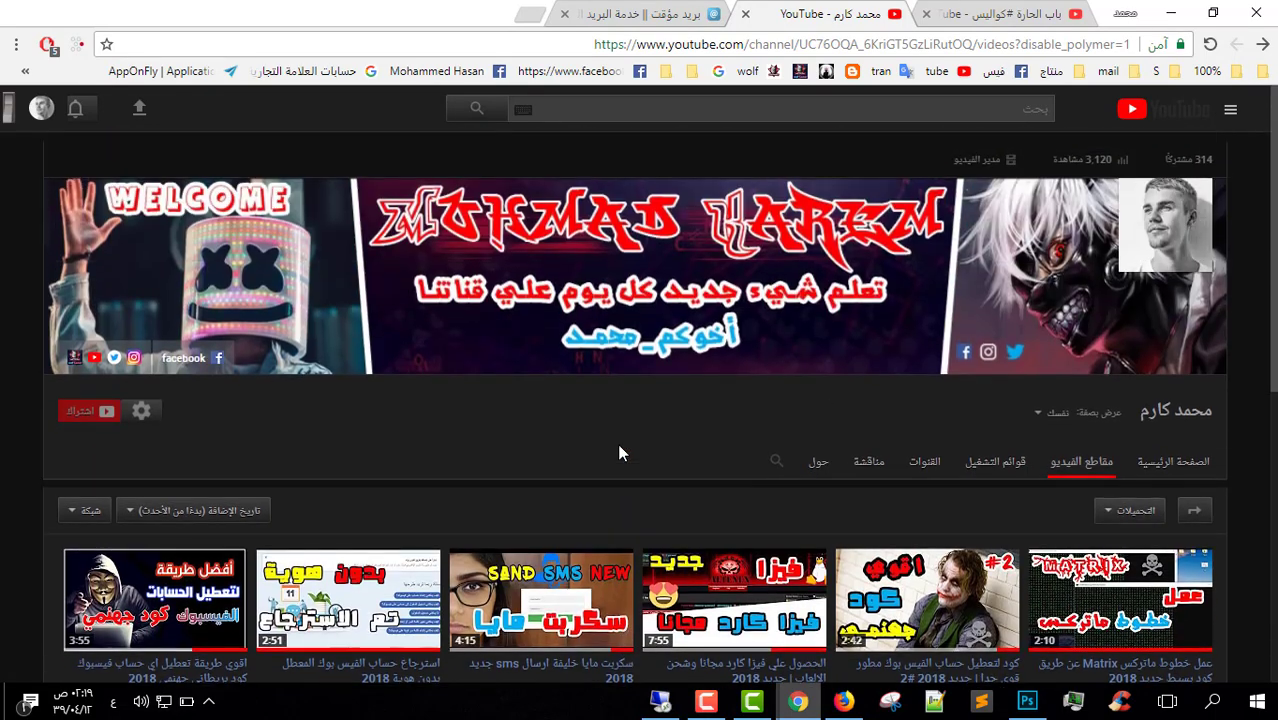
{"action": "left_click", "coordinate": [660, 701]}
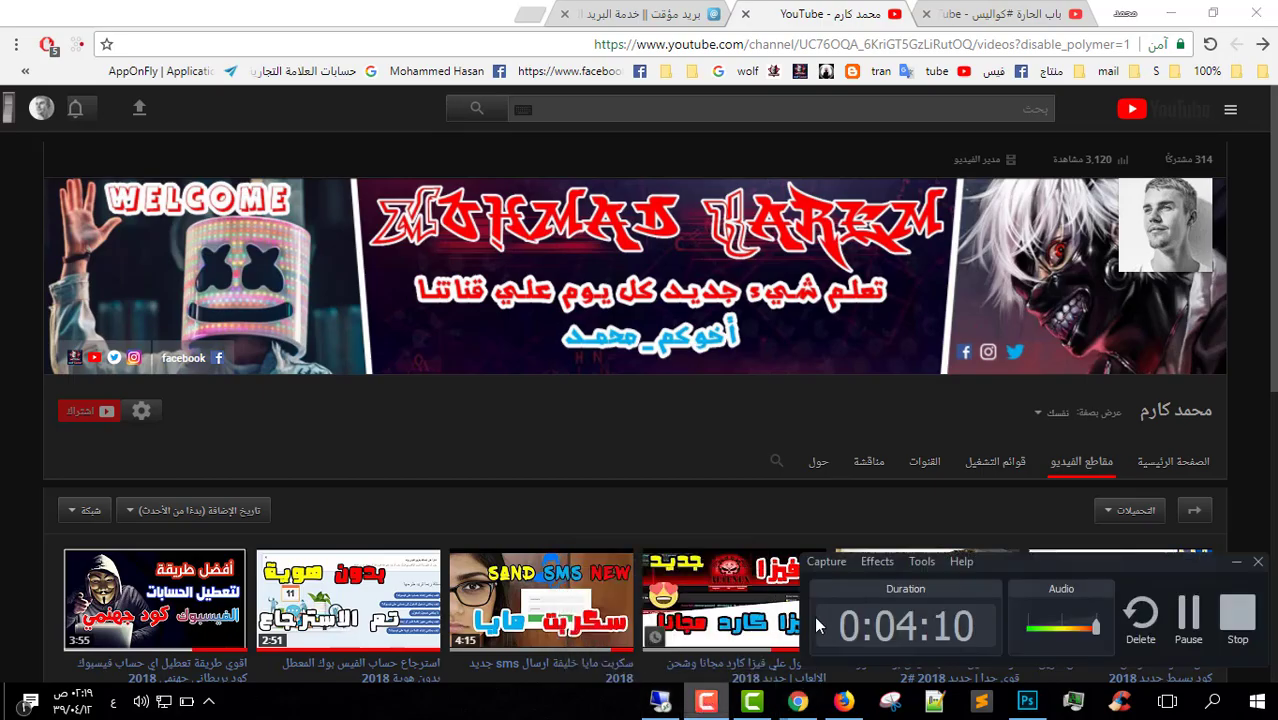